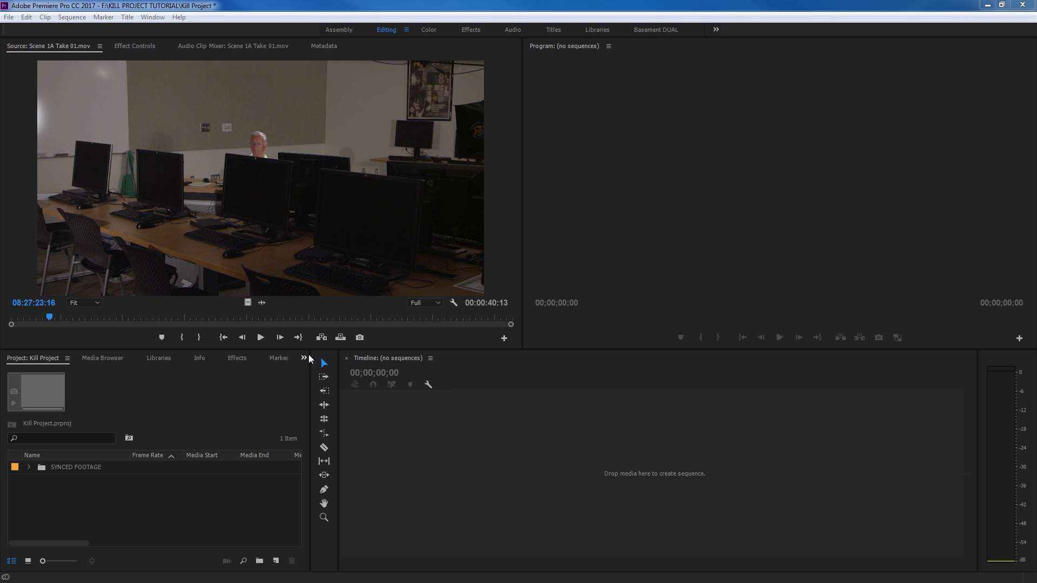
Build a sequence from Scene 1A Take 01.mov and delete its clip, leaving it empty.
{"action": "left_click", "coordinate": [187, 346]}
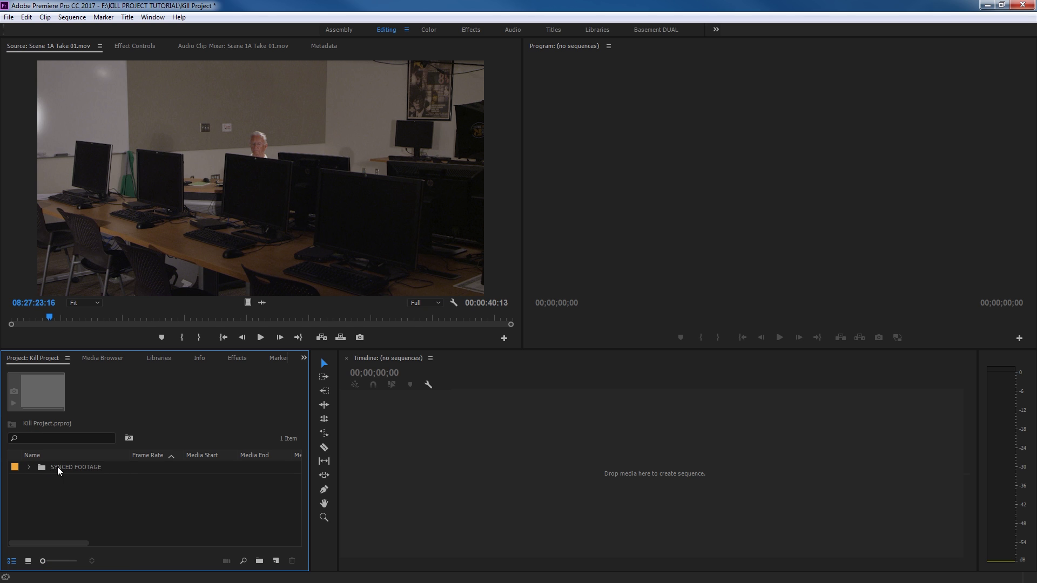
{"action": "left_click", "coordinate": [29, 467]}
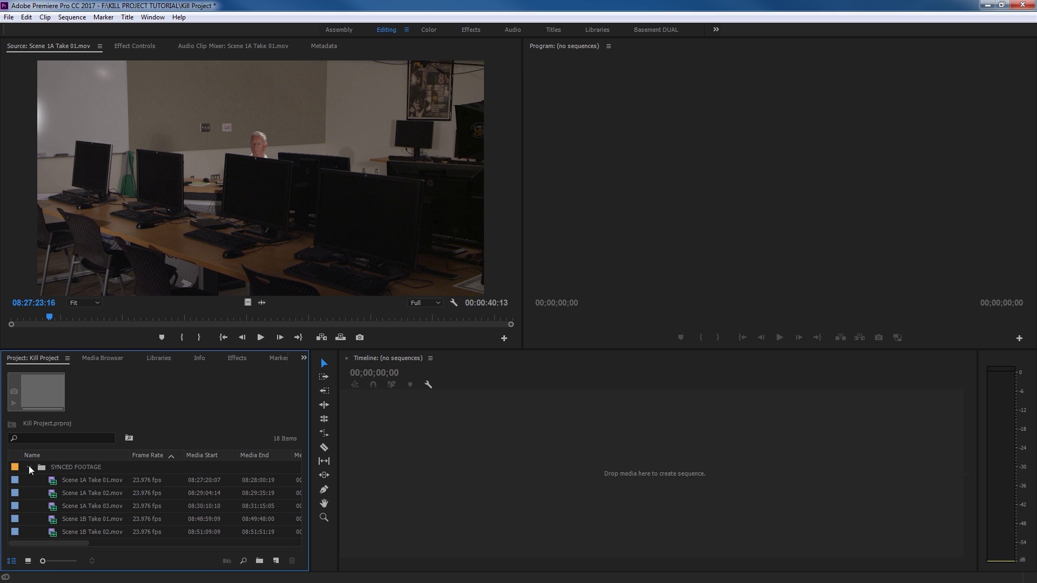
{"action": "left_click", "coordinate": [55, 479]}
{"action": "left_click_drag", "start_coordinate": [52, 483], "coordinate": [539, 473]}
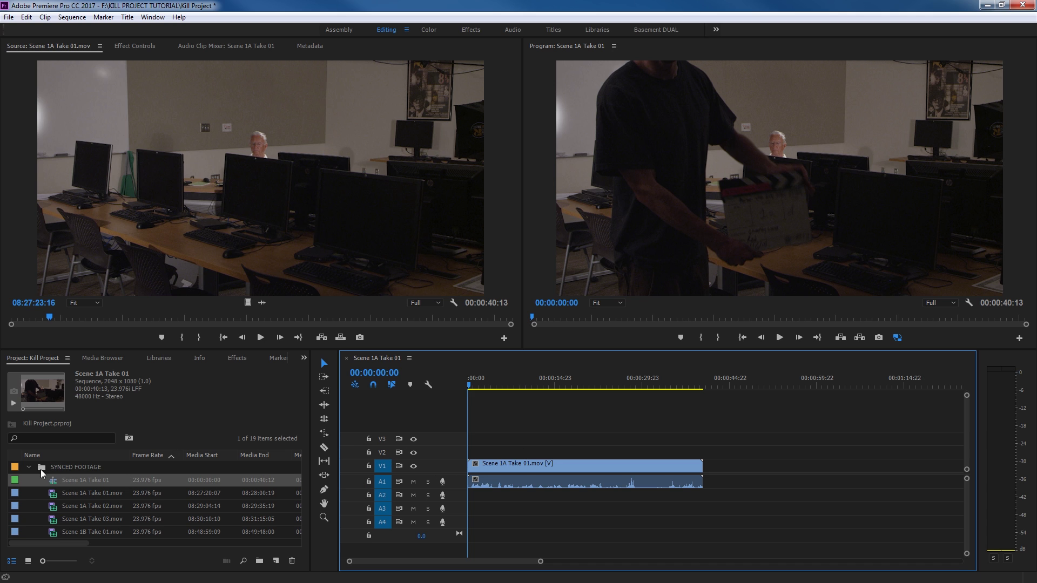
{"action": "left_click", "coordinate": [475, 481]}
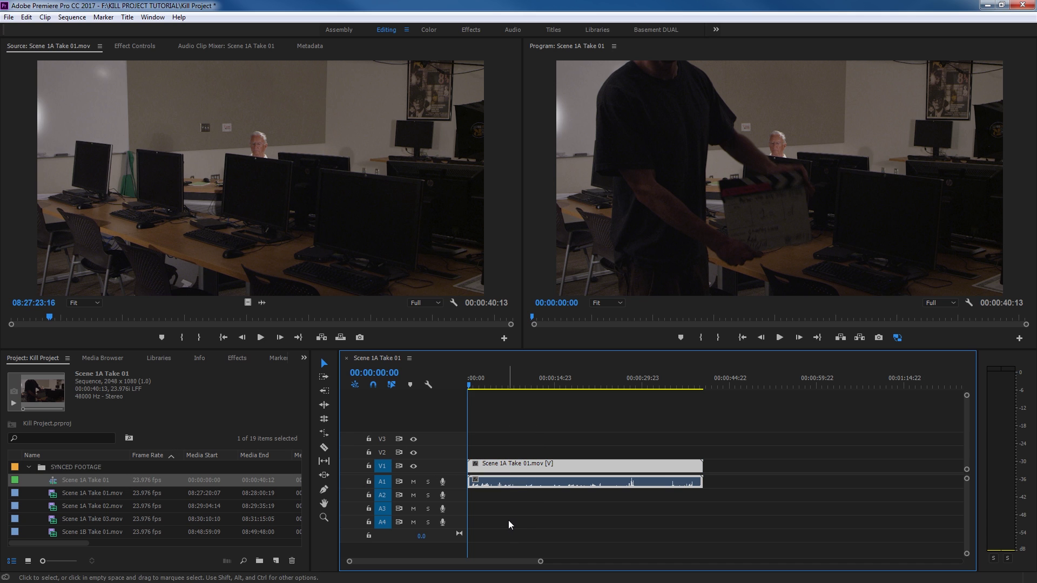
{"action": "key", "text": "Delete"}
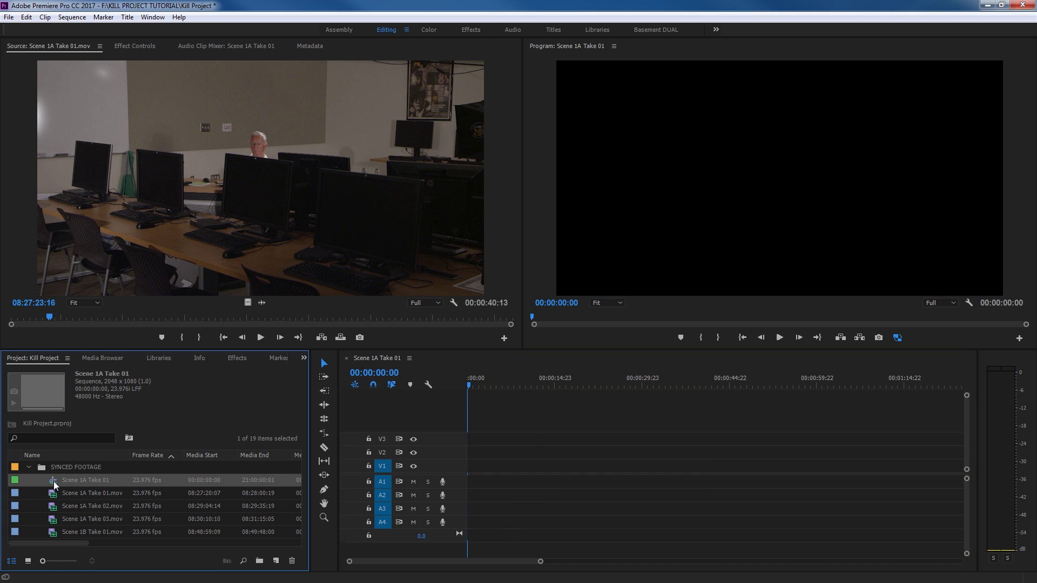
{"action": "left_click", "coordinate": [54, 483]}
{"action": "key", "text": "Delete"}
Rename the Scene 1A Take 01 sequence to MOVIE EDIT.
{"action": "left_click", "coordinate": [28, 466]}
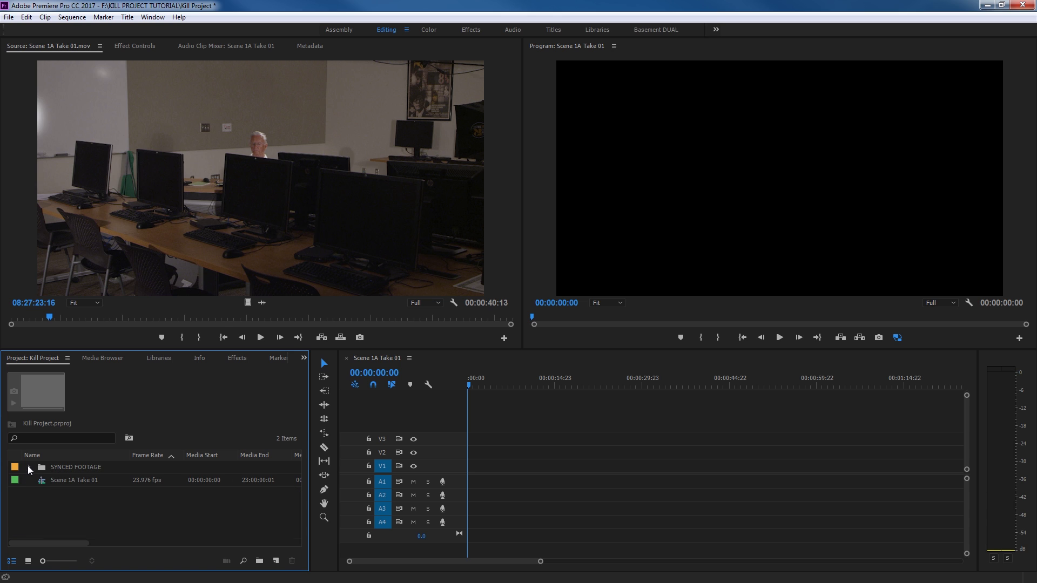
{"action": "left_click", "coordinate": [66, 481]}
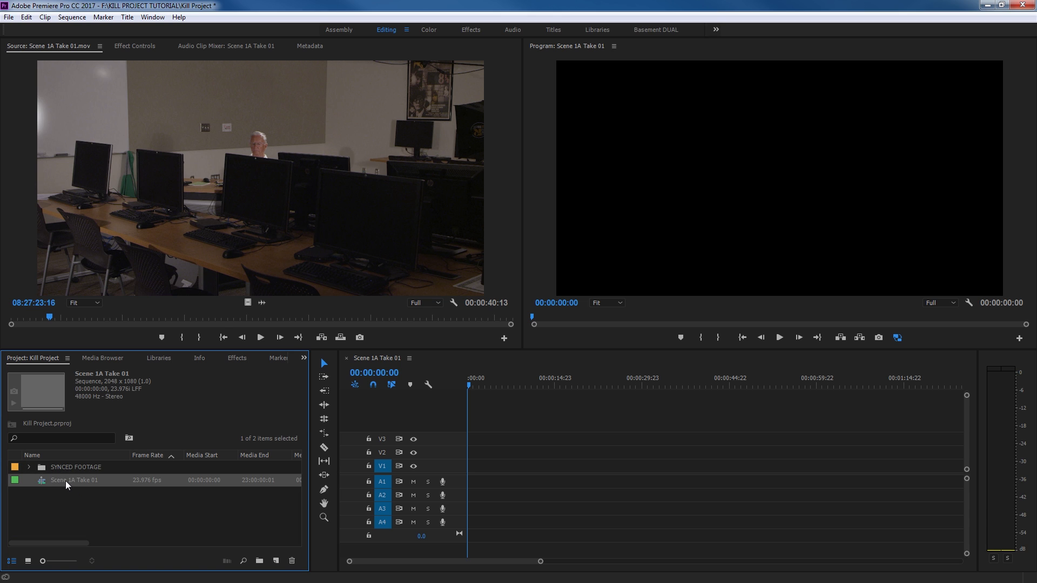
{"action": "left_click", "coordinate": [67, 482]}
{"action": "type", "text": "MOVIE EDIT"}
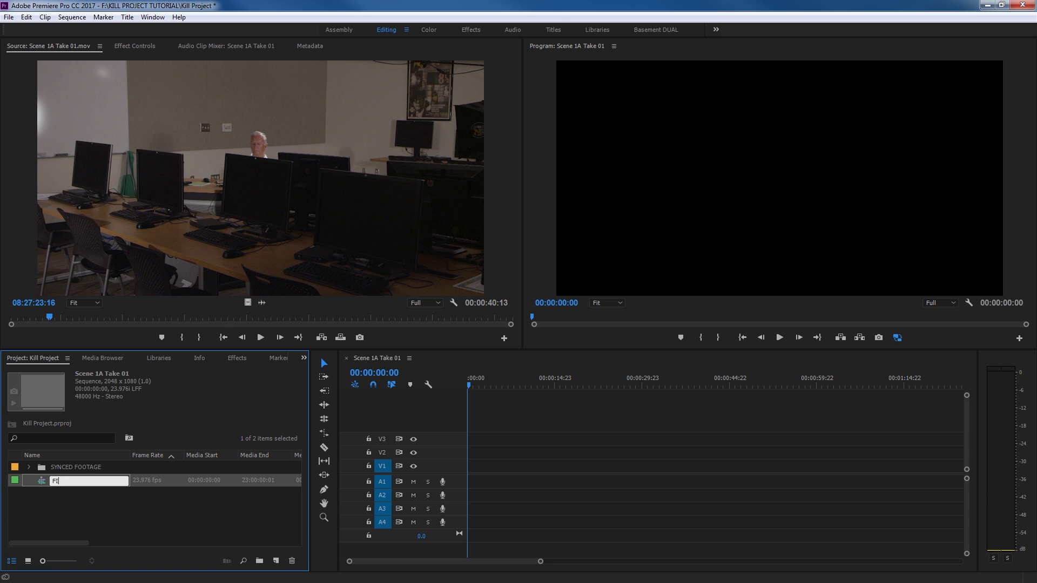
{"action": "key", "text": "Return"}
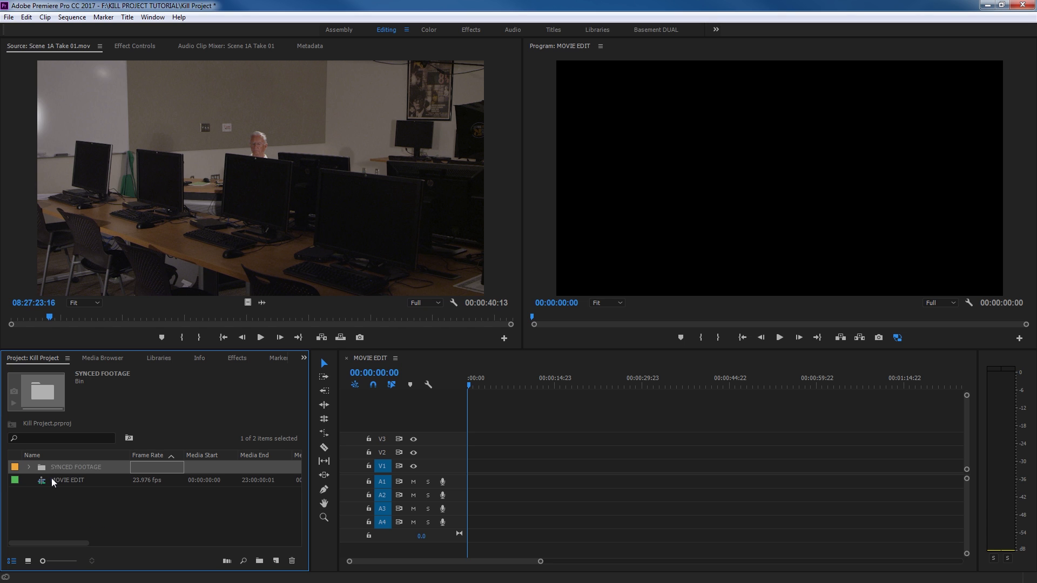
Switch to the Assembly workspace and open the SYNCED FOOTAGE bin in its own panel.
{"action": "key", "text": "Return"}
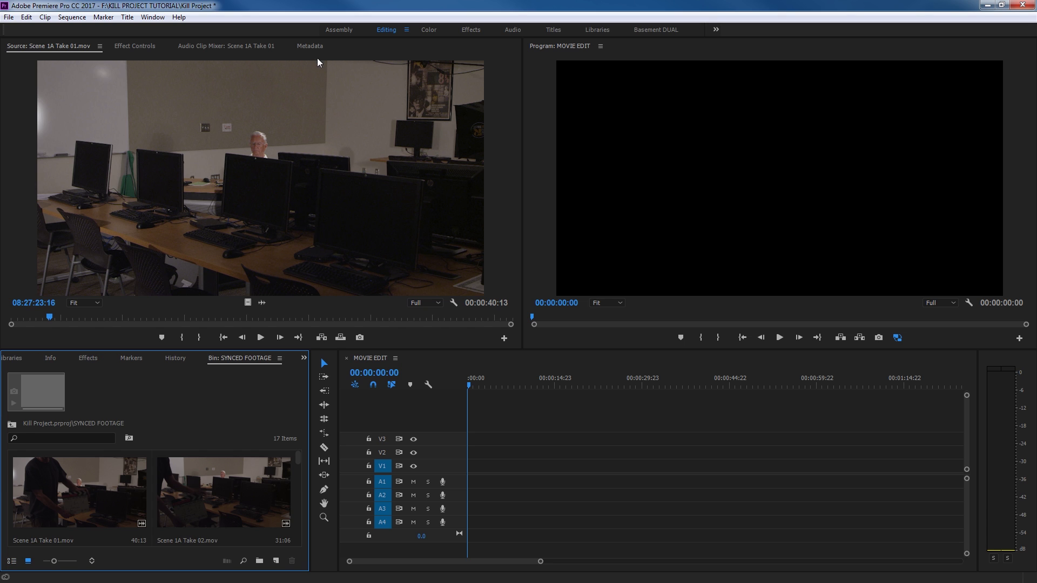
{"action": "left_click", "coordinate": [338, 30]}
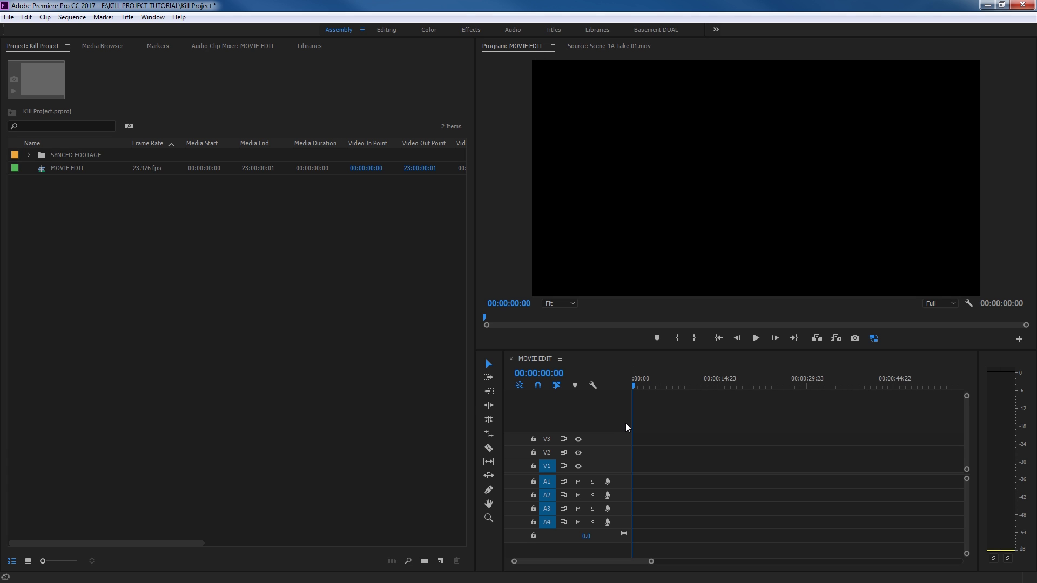
{"action": "left_click", "coordinate": [56, 157]}
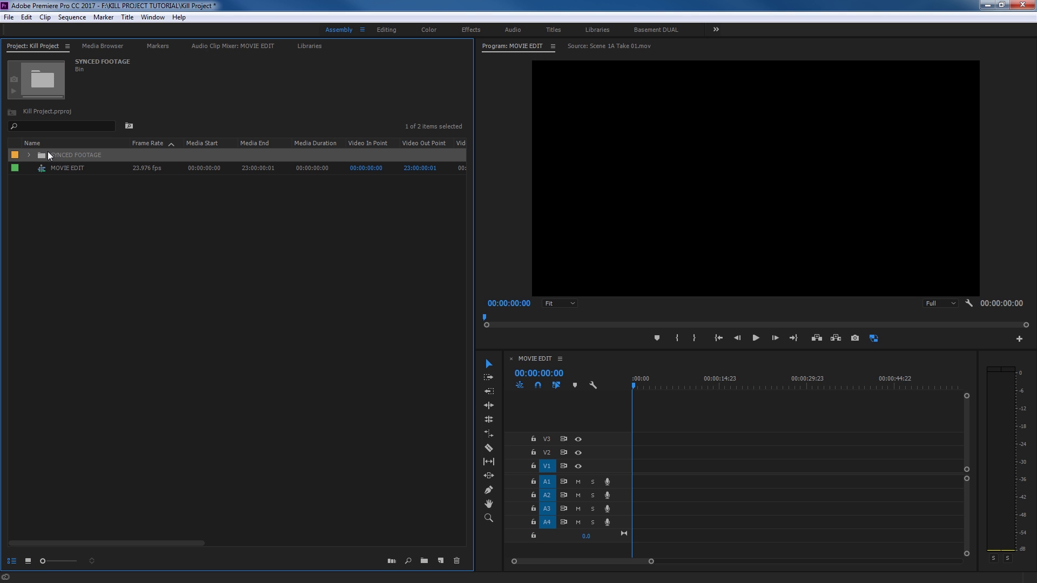
{"action": "double_click", "coordinate": [42, 156]}
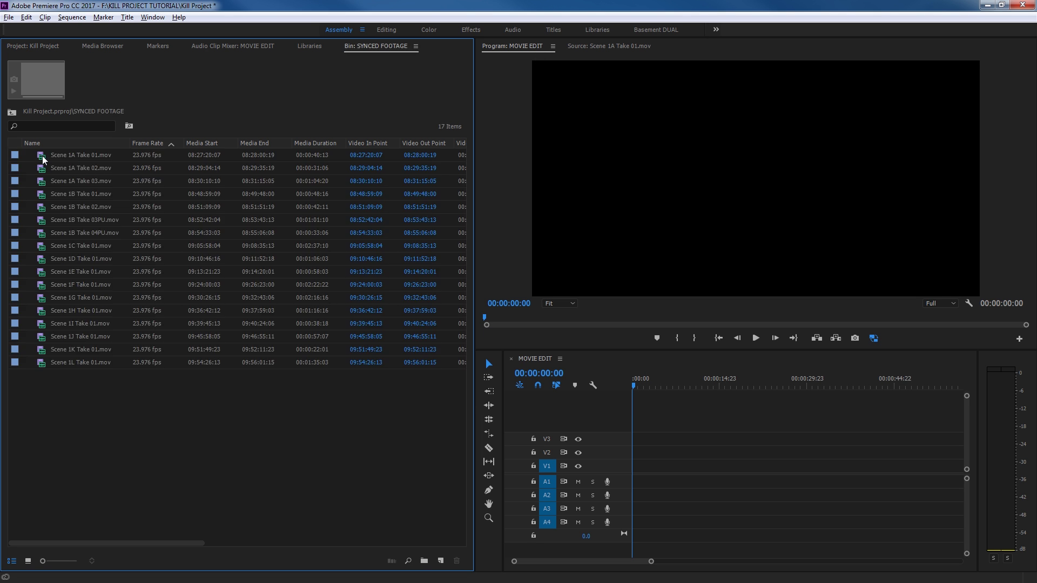
Show the bin's clips in Icon View with enlarged thumbnails.
{"action": "left_click", "coordinate": [28, 561]}
{"action": "left_click_drag", "start_coordinate": [51, 561], "coordinate": [48, 562]}
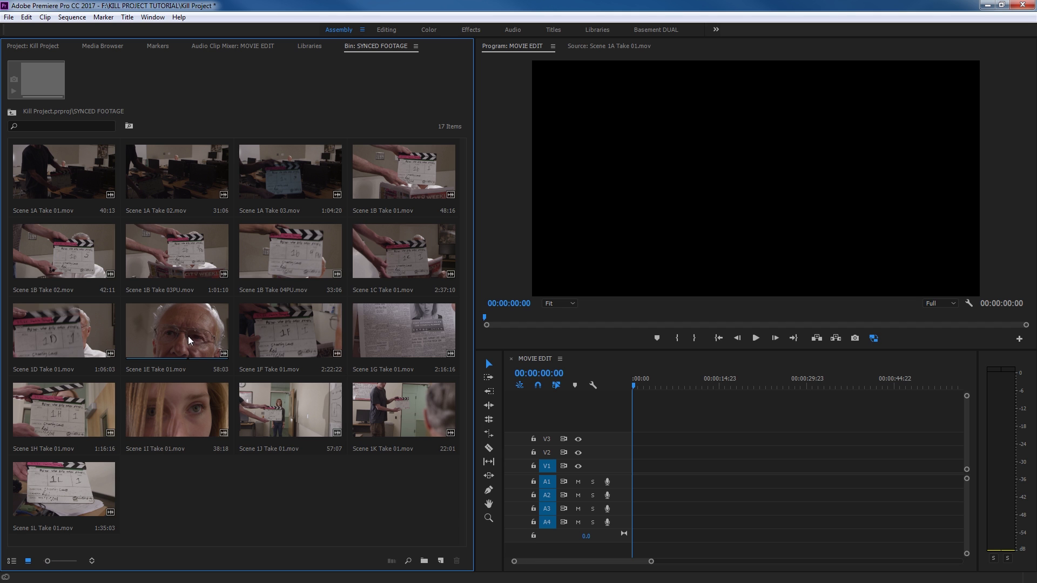
{"action": "mouse_move", "coordinate": [48, 562]}
{"action": "left_mouse_down"}
{"action": "mouse_move", "coordinate": [71, 562]}
{"action": "mouse_move", "coordinate": [47, 562]}
{"action": "left_mouse_up"}
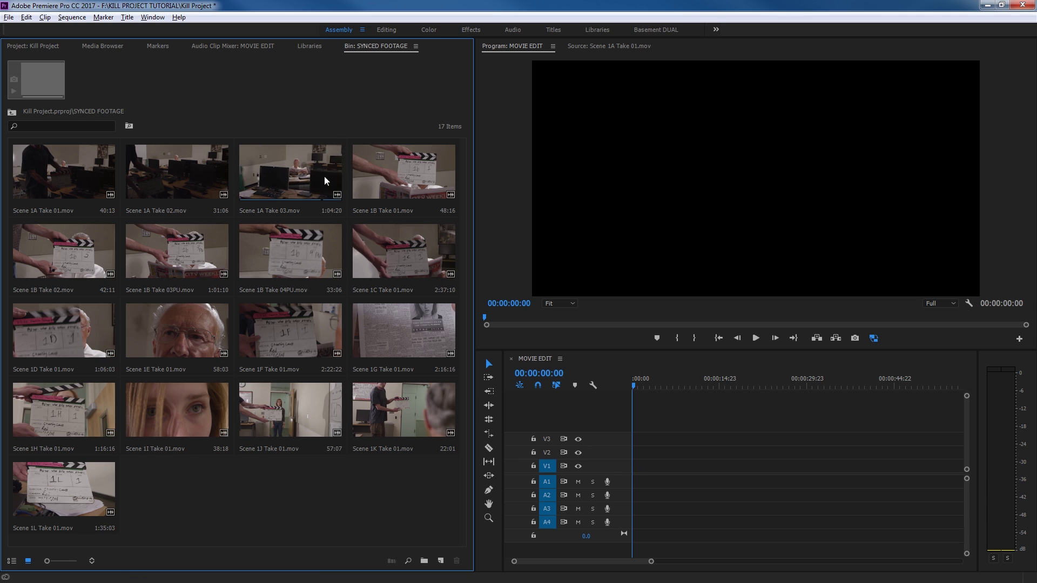
Review Scene 1A Take 03, mark a 9:03 range, and place it at the sequence start.
{"action": "double_click", "coordinate": [293, 181]}
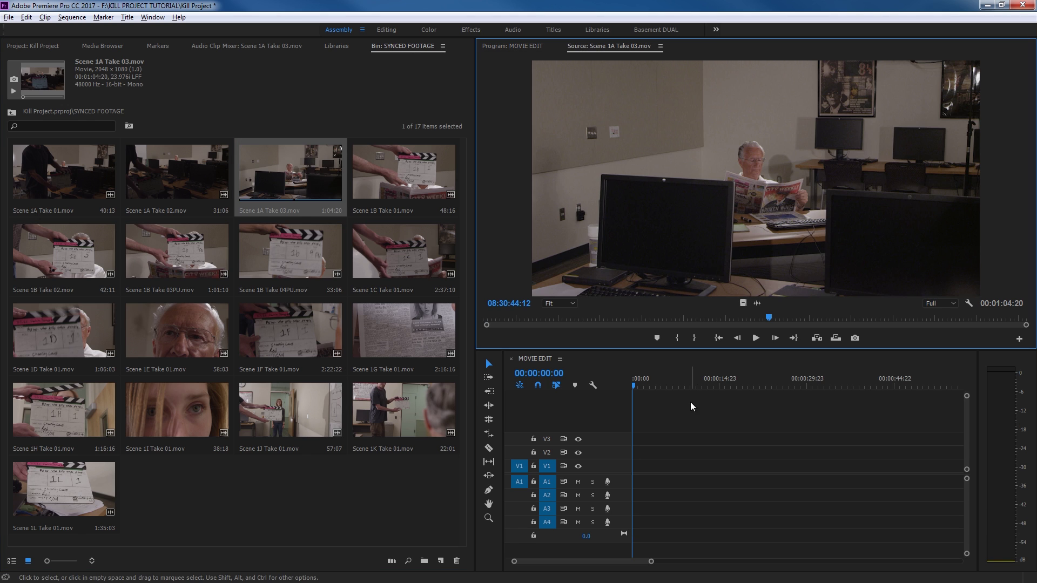
{"action": "key", "text": "l"}
{"action": "key", "text": "l"}
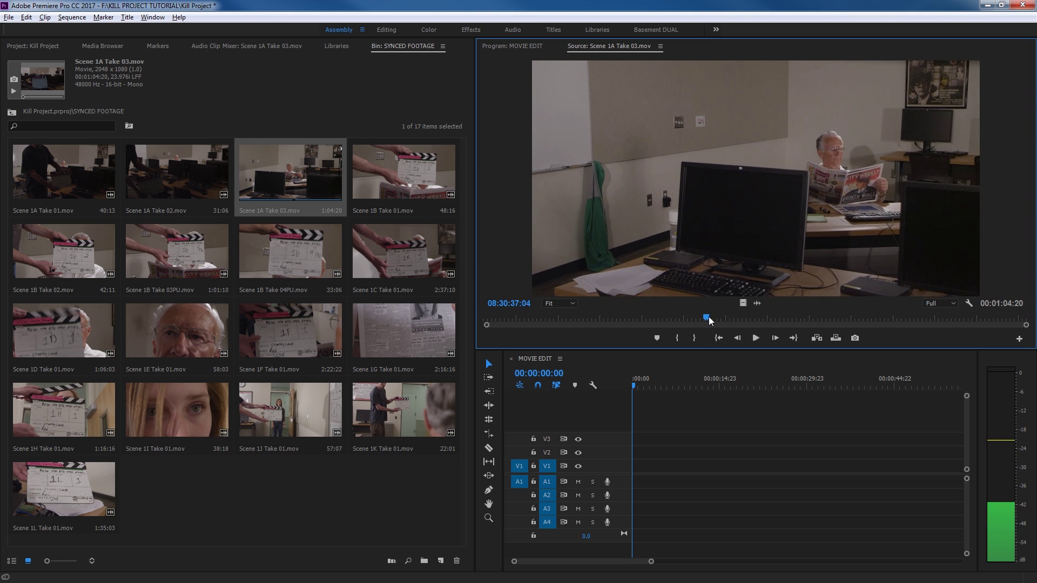
{"action": "key", "text": "j"}
{"action": "key", "text": "j"}
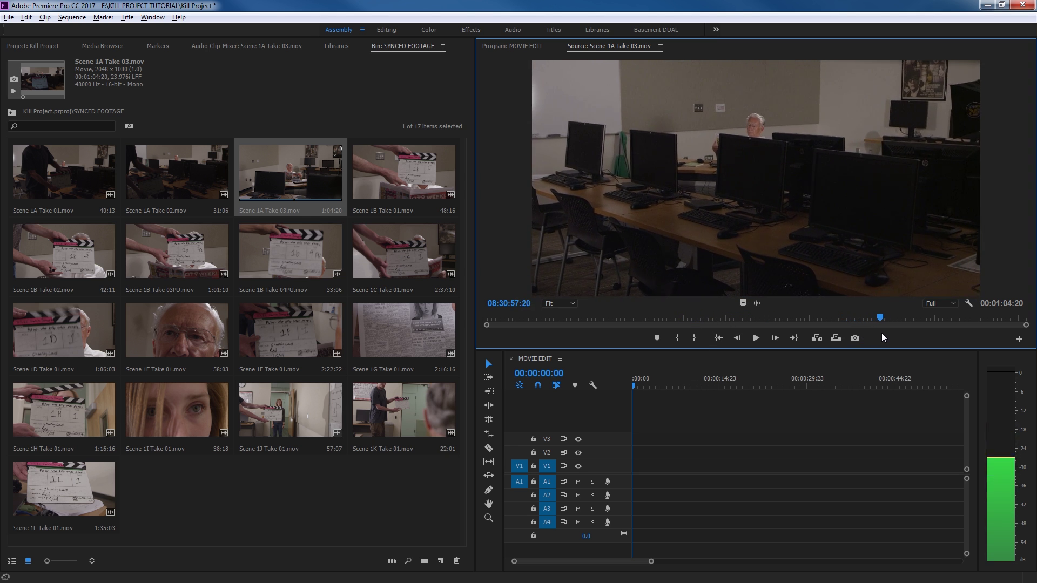
{"action": "key", "text": "space"}
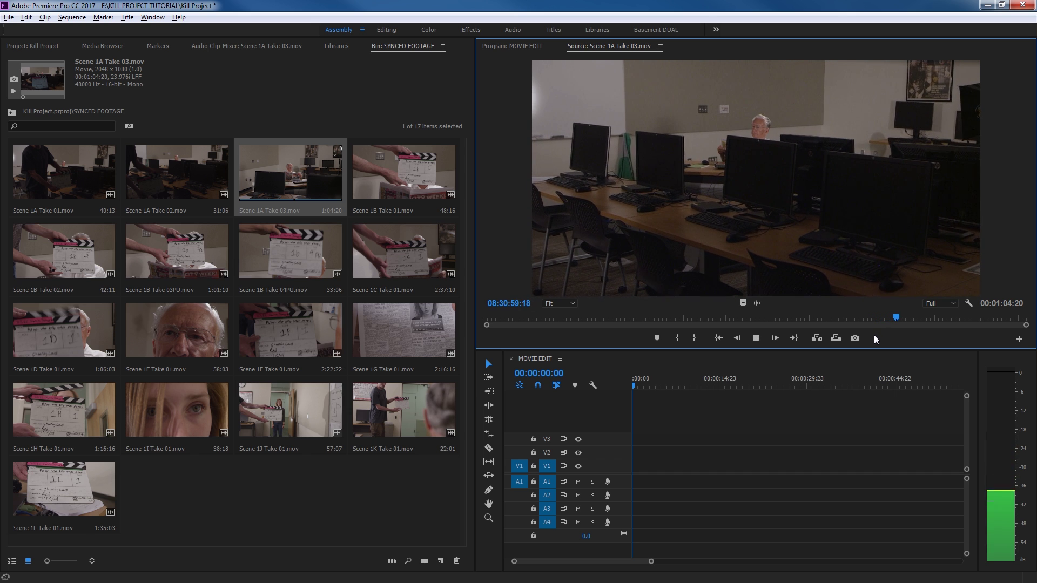
{"action": "key", "text": "space"}
{"action": "key", "text": "o"}
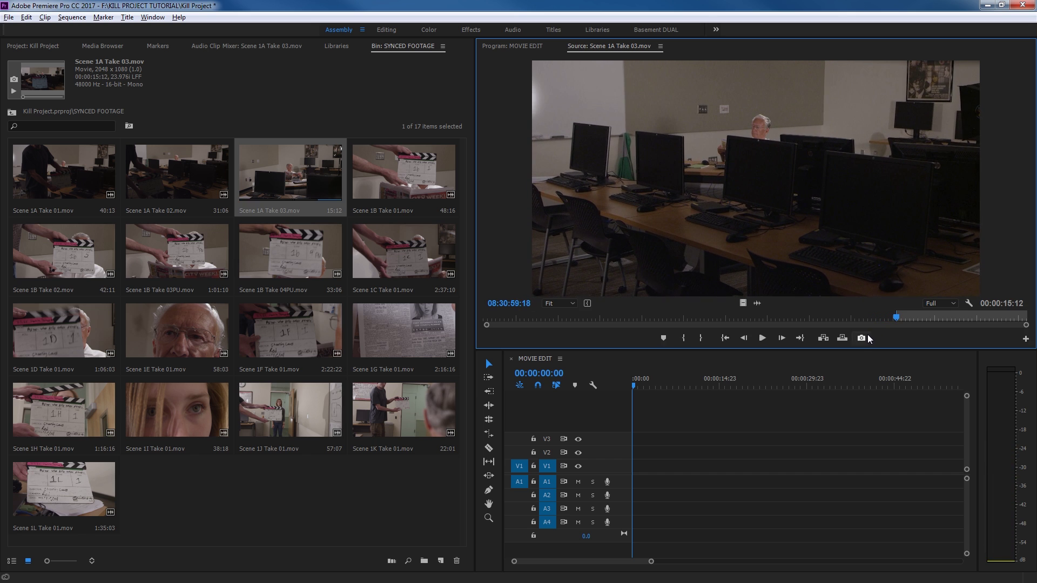
{"action": "key", "text": "space"}
{"action": "key", "text": "space"}
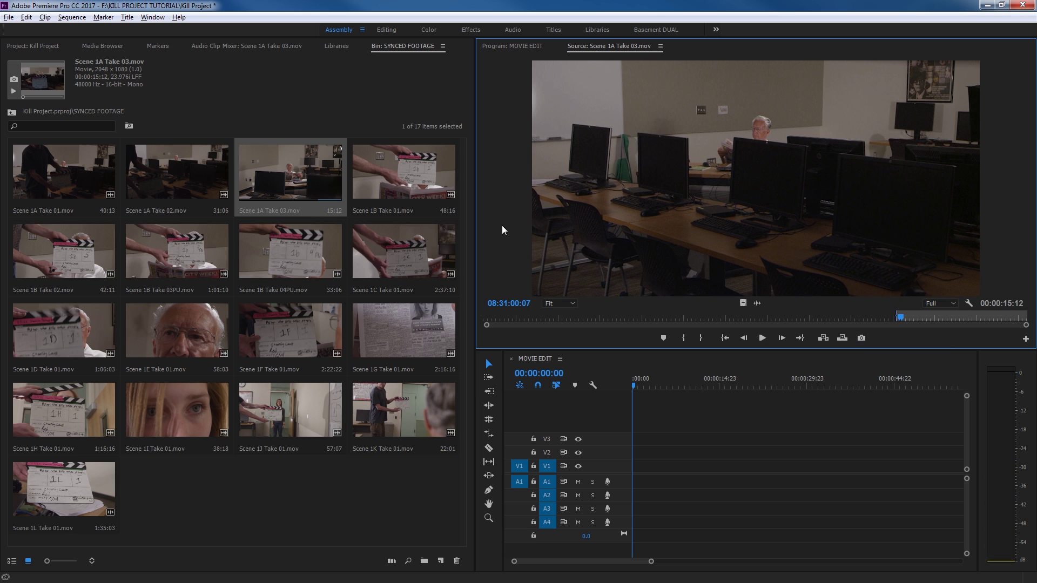
{"action": "left_click", "coordinate": [896, 319]}
{"action": "key", "text": "space"}
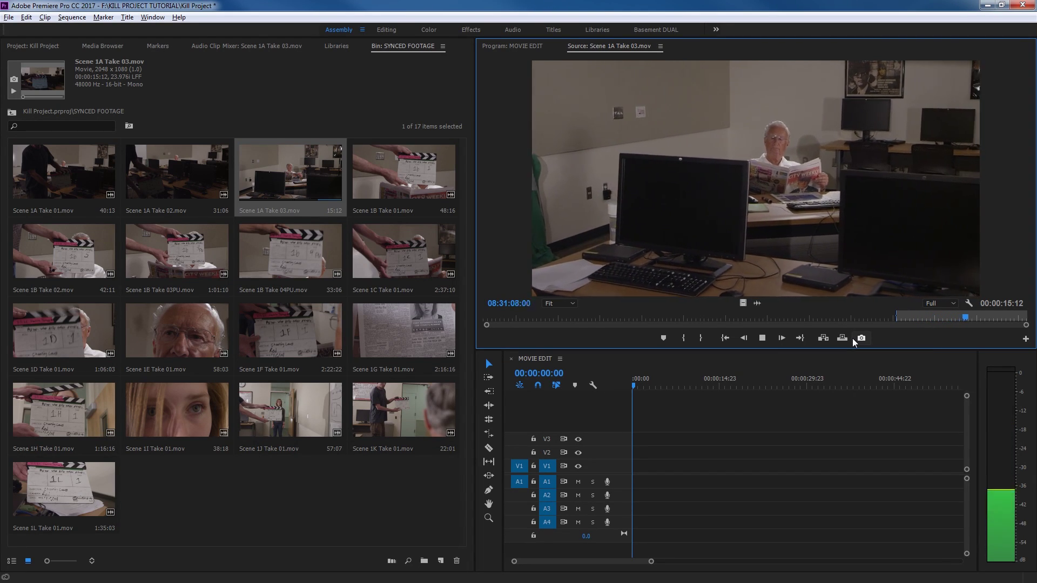
{"action": "key", "text": "space"}
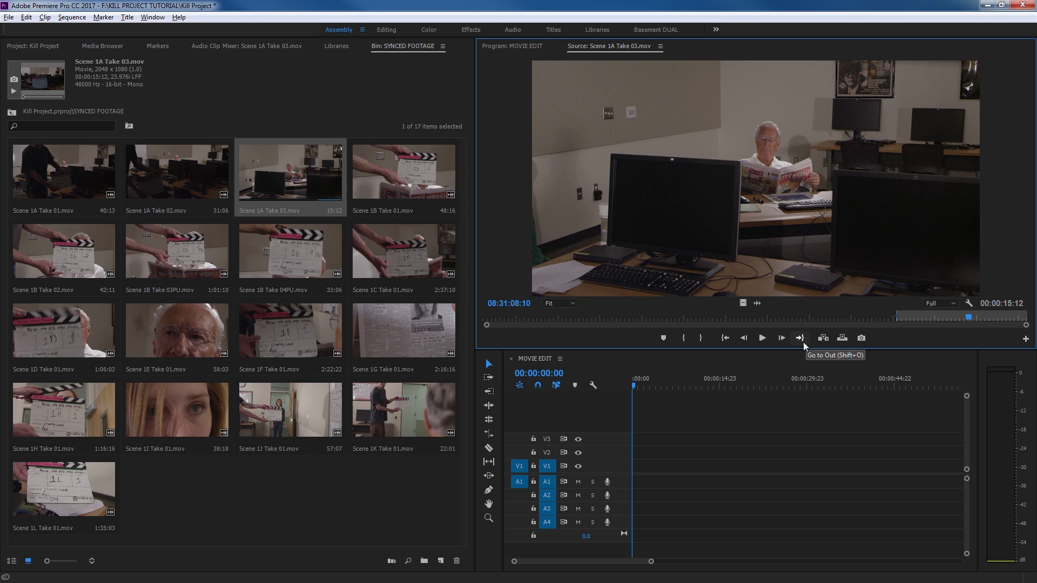
{"action": "key", "text": "space"}
{"action": "key", "text": "space"}
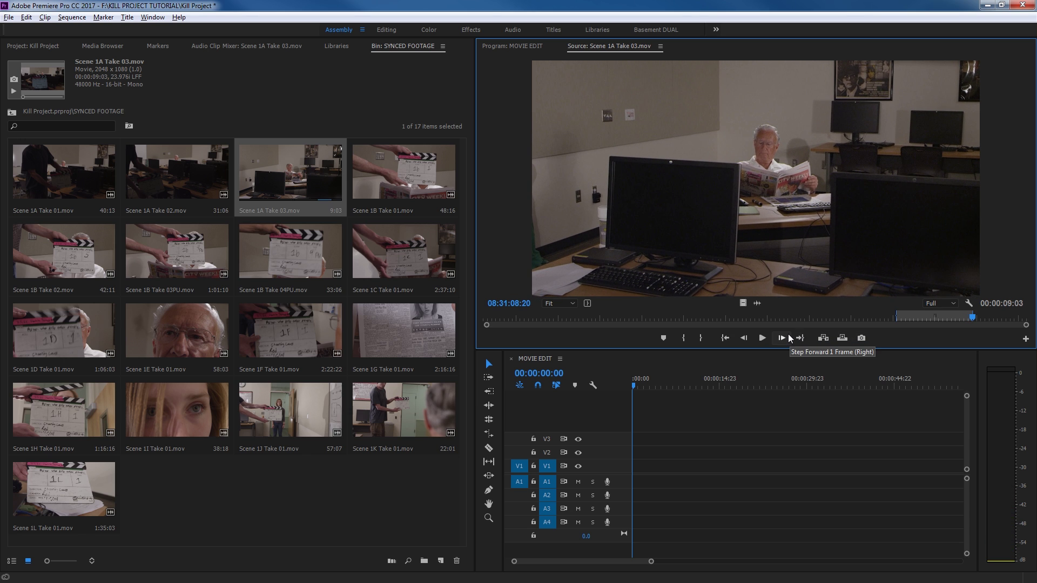
{"action": "key", "text": "comma"}
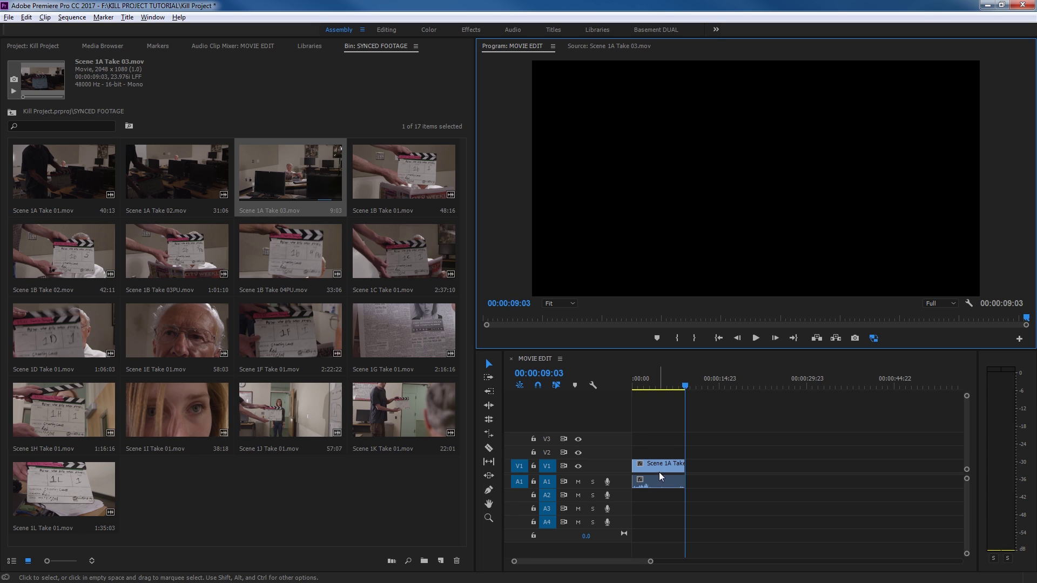
Expand the tracks, zoom in on the Scene 1A Take 03 clip and select it.
{"action": "left_click", "coordinate": [655, 435]}
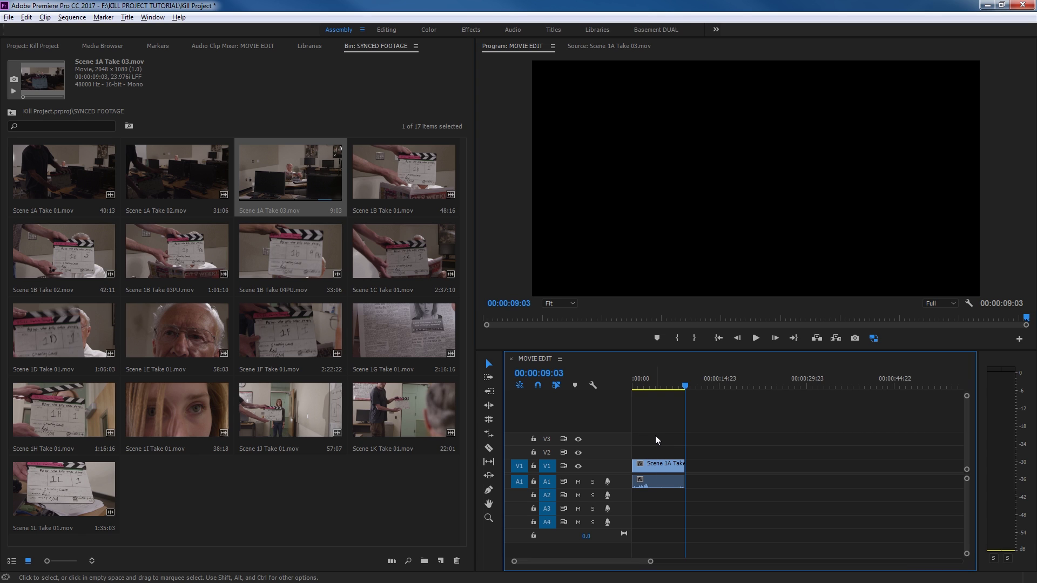
{"action": "key", "text": "shift+="}
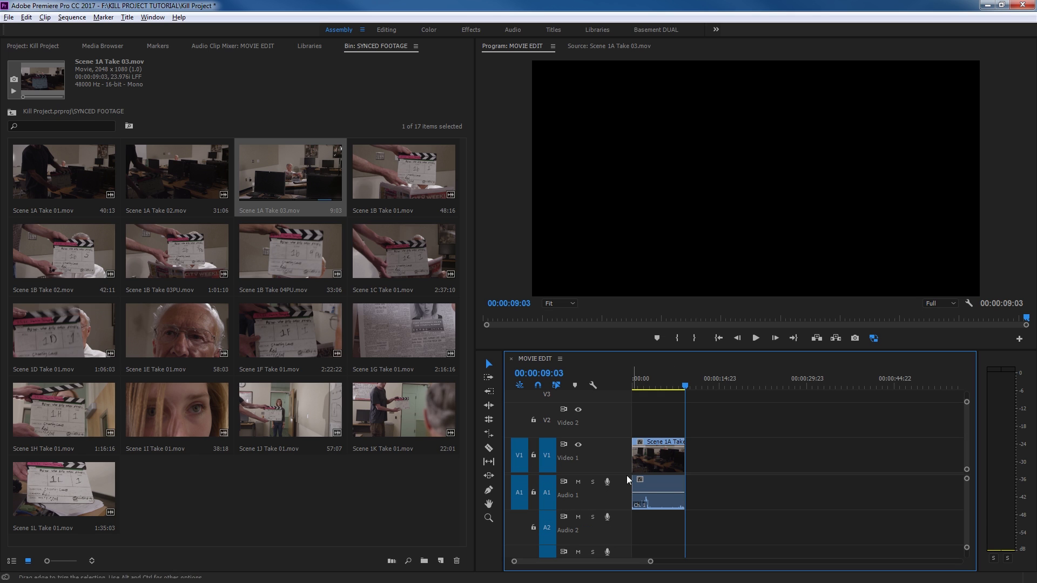
{"action": "key", "text": "="}
{"action": "key", "text": "="}
{"action": "left_click", "coordinate": [705, 471]}
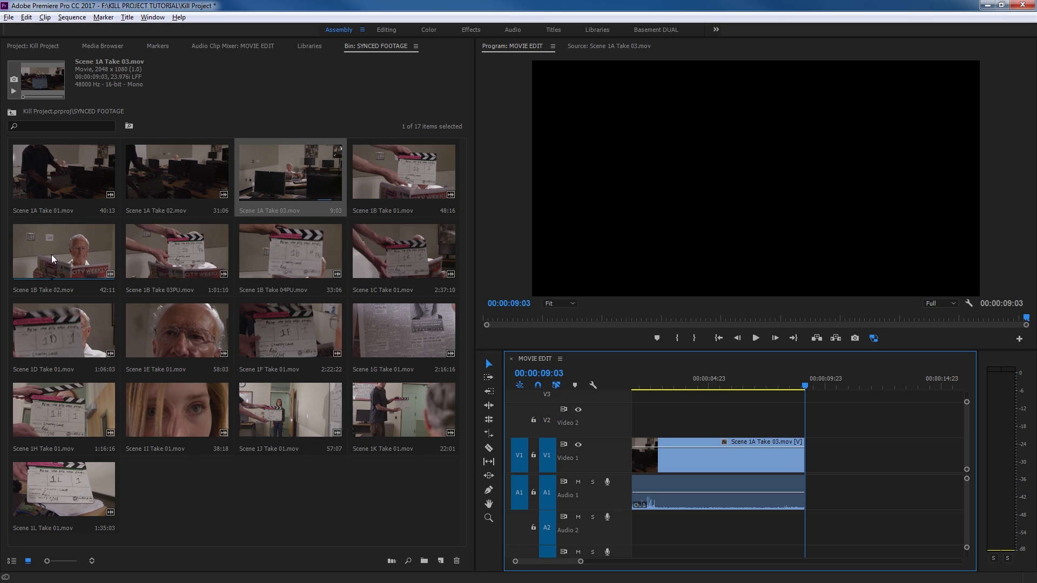
Mark a 5:05 In/Out range in Scene 1B Take 02 and add it after Scene 1A Take 03.
{"action": "double_click", "coordinate": [21, 257]}
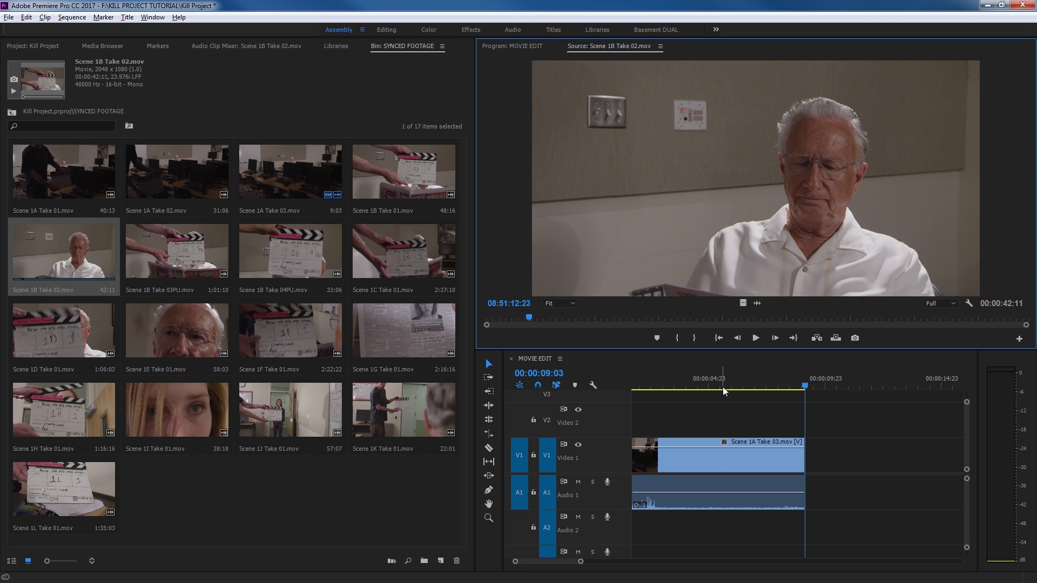
{"action": "key", "text": "space"}
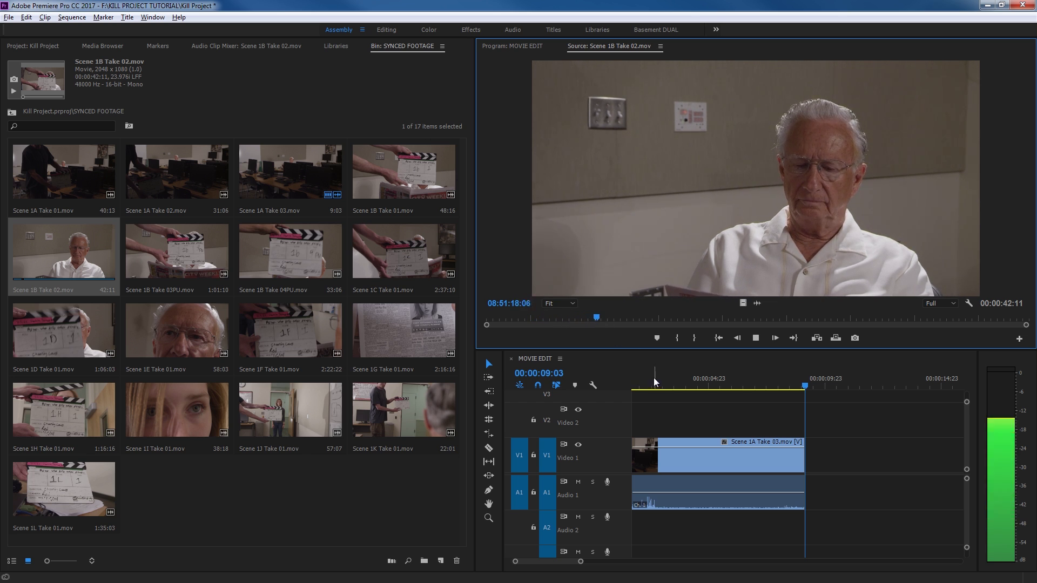
{"action": "key", "text": "space"}
{"action": "key", "text": "i"}
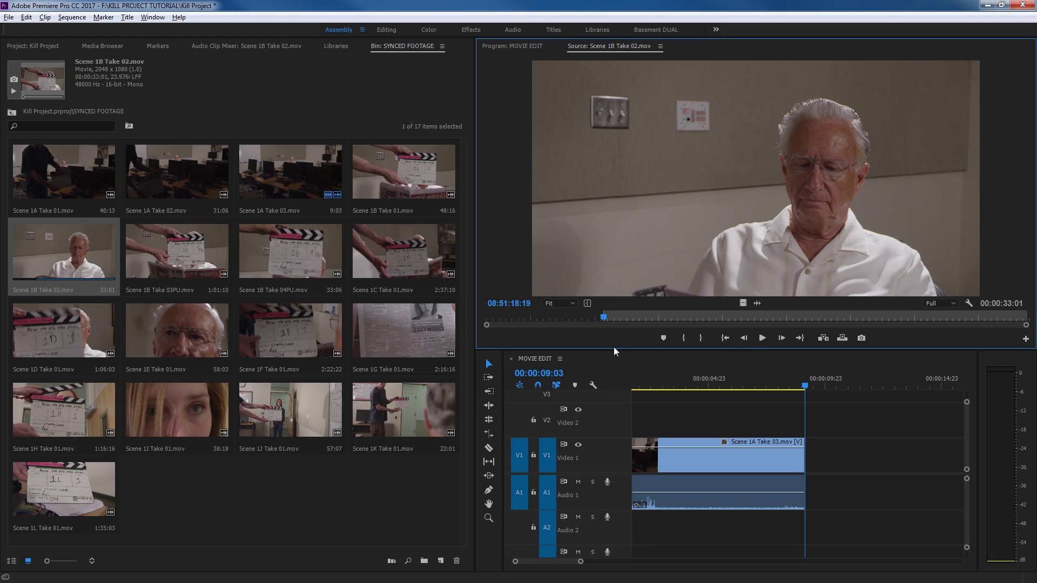
{"action": "key", "text": "space"}
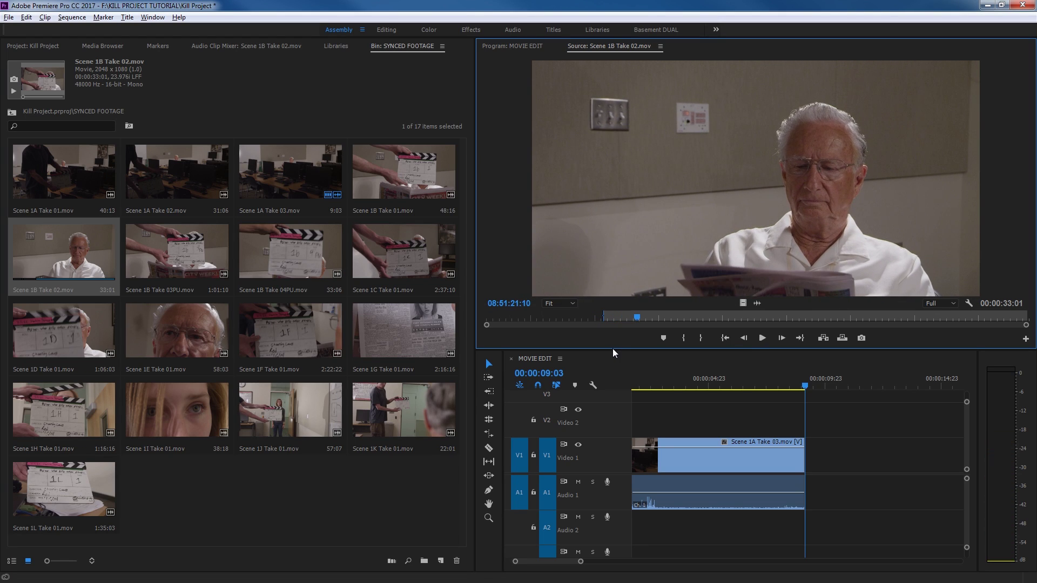
{"action": "key", "text": "i"}
{"action": "key", "text": "space"}
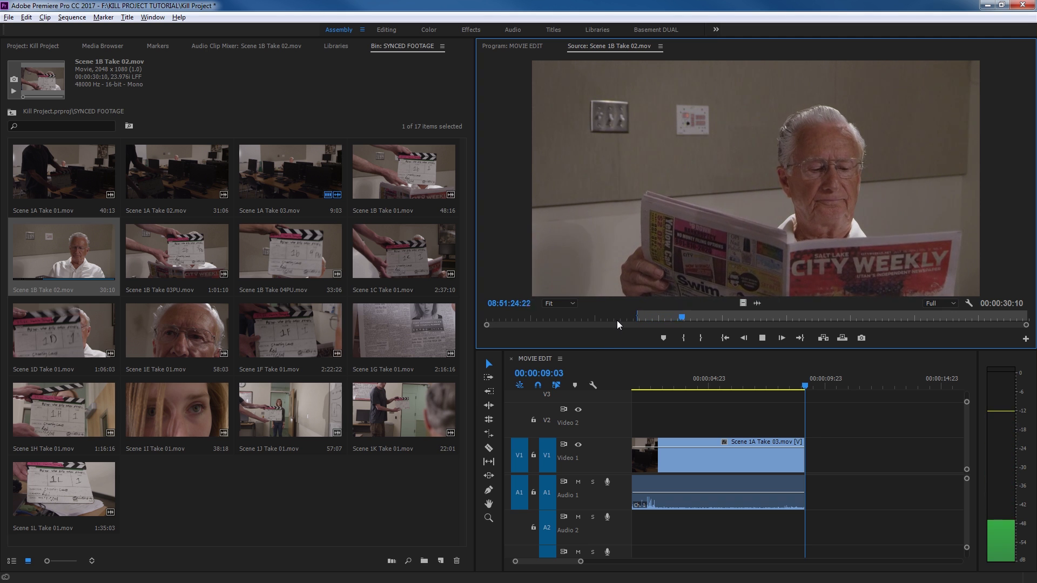
{"action": "key", "text": "space"}
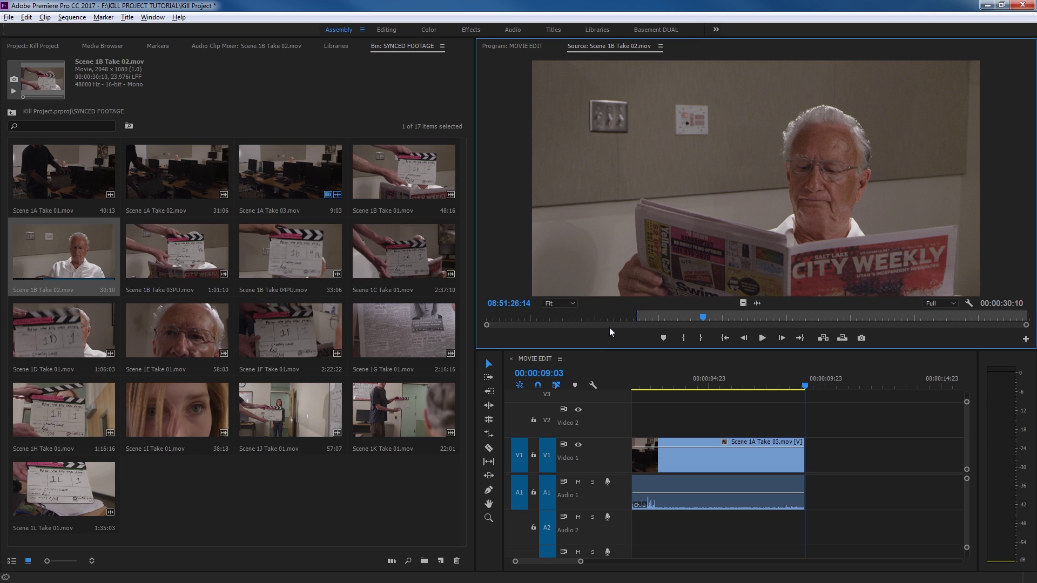
{"action": "key", "text": "o"}
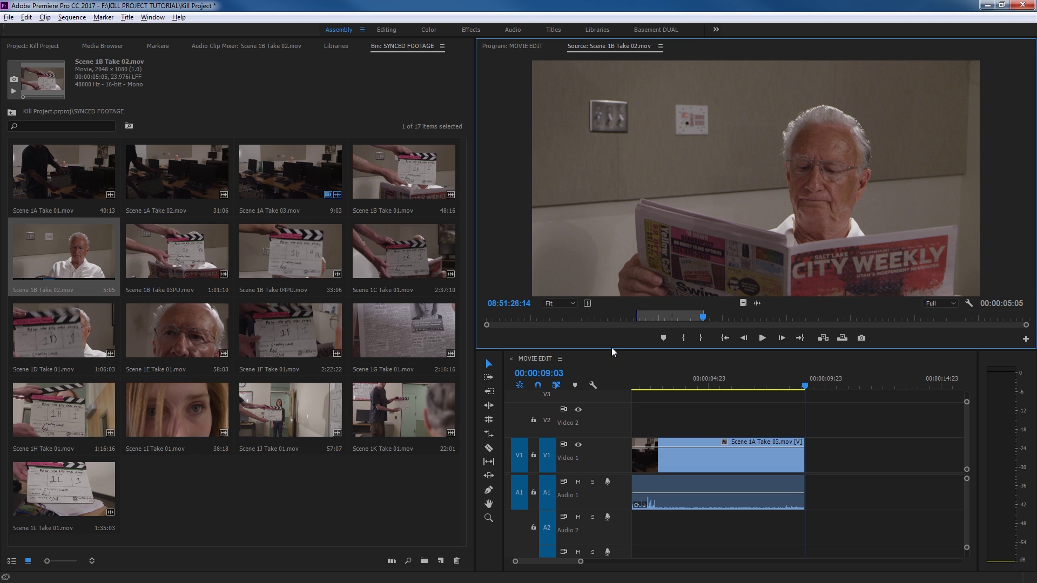
{"action": "key", "text": "."}
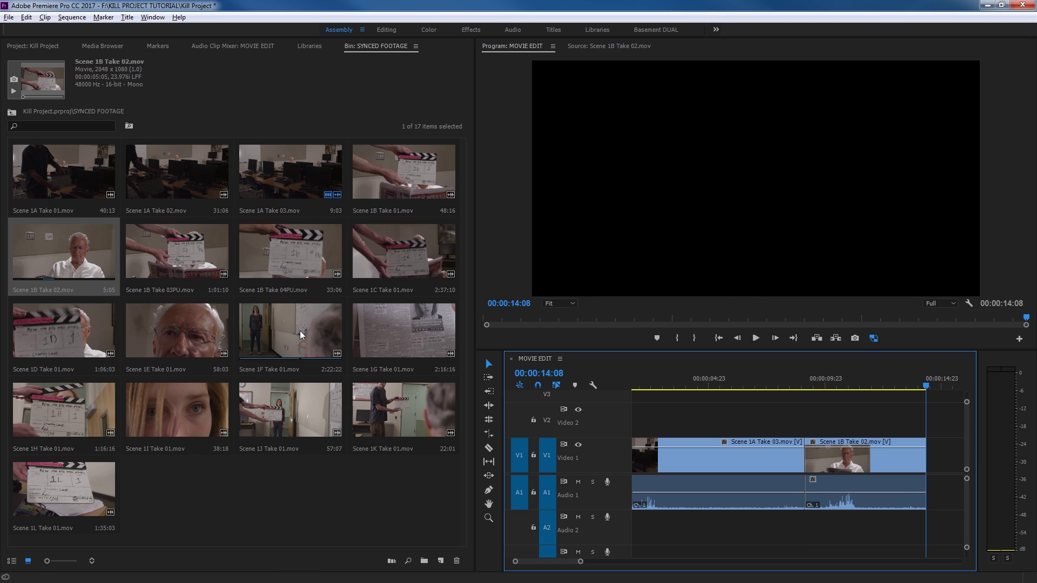
Mark a 5:19 range of the Scene 1F Take 01 newspaper shot and overwrite it at the sequence end.
{"action": "double_click", "coordinate": [251, 342]}
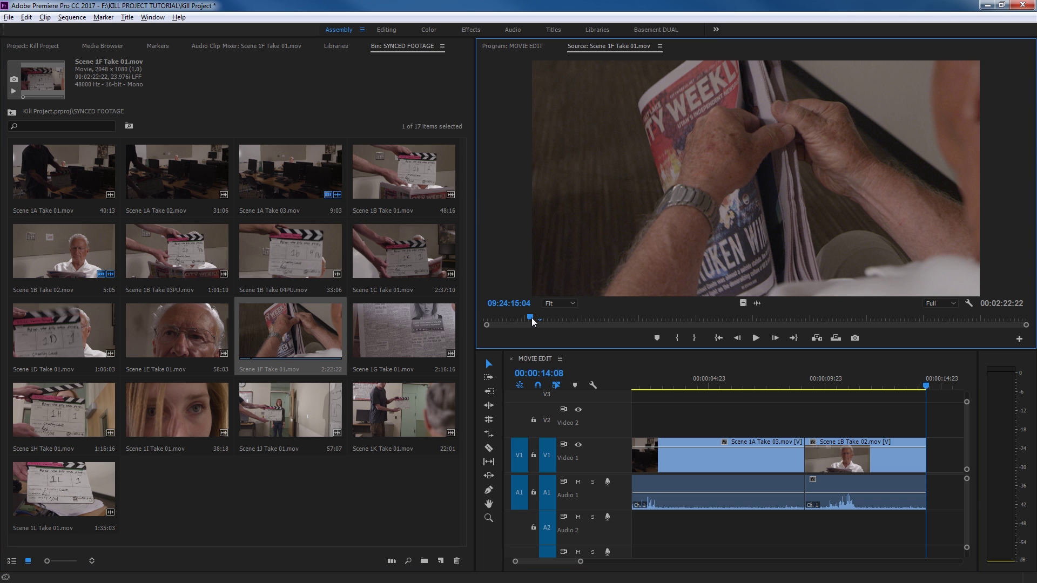
{"action": "left_click_drag", "start_coordinate": [531, 318], "coordinate": [500, 315]}
{"action": "key", "text": "space"}
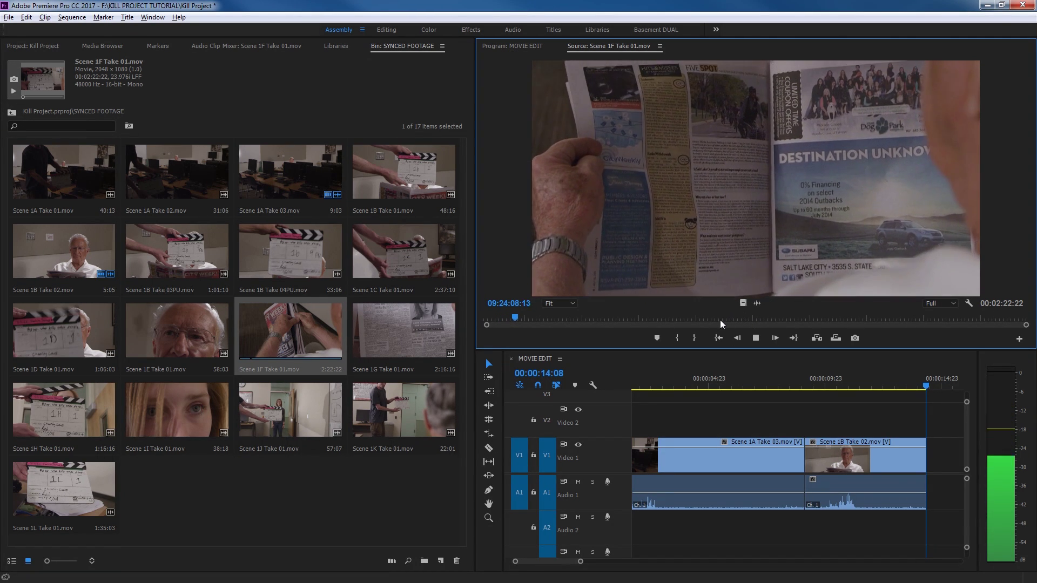
{"action": "key", "text": "space"}
{"action": "key", "text": "i"}
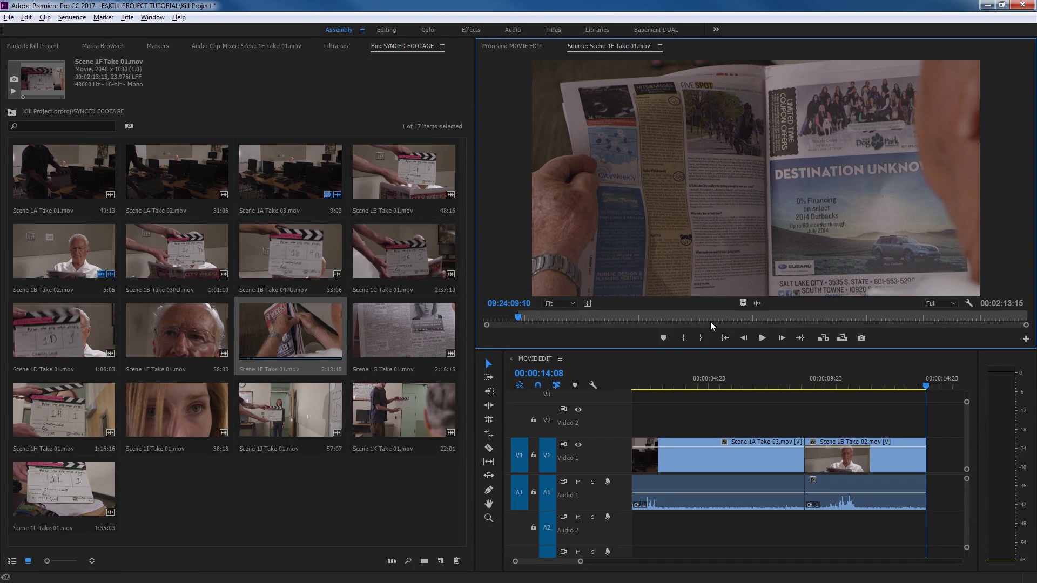
{"action": "key", "text": "space"}
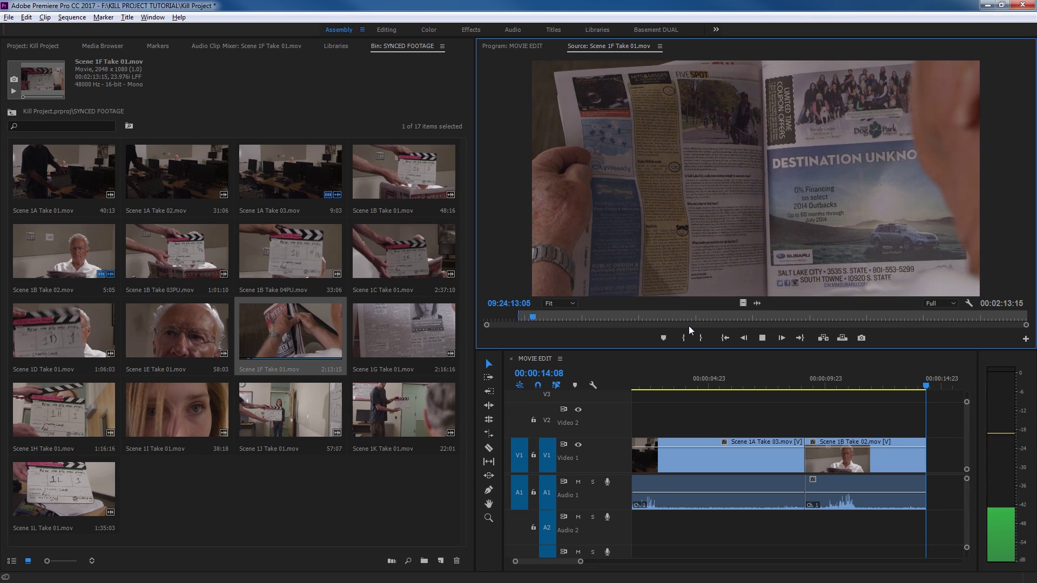
{"action": "key", "text": "space"}
{"action": "key", "text": "i"}
{"action": "key", "text": "space"}
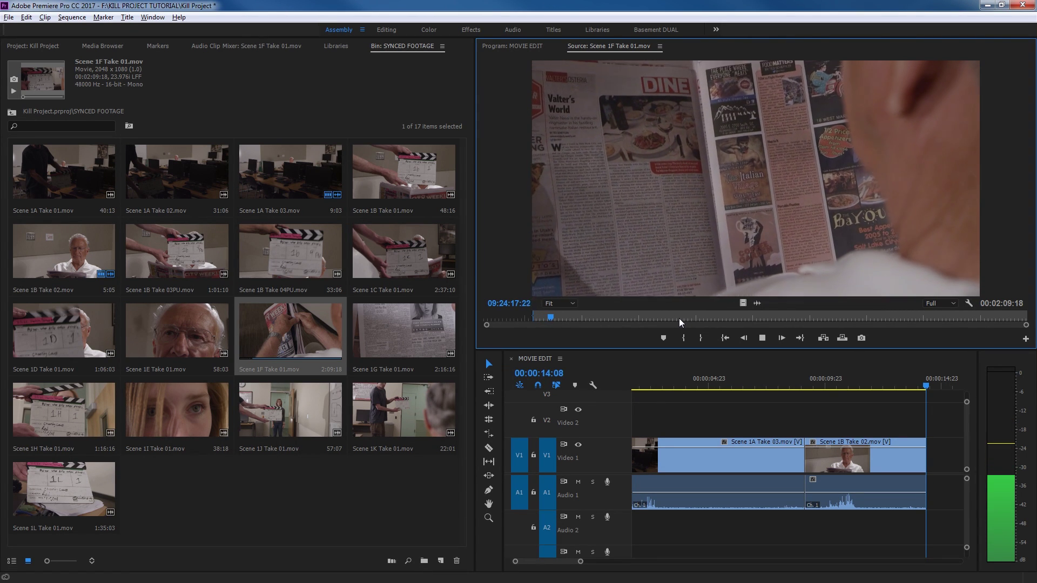
{"action": "key", "text": "space"}
{"action": "key", "text": "o"}
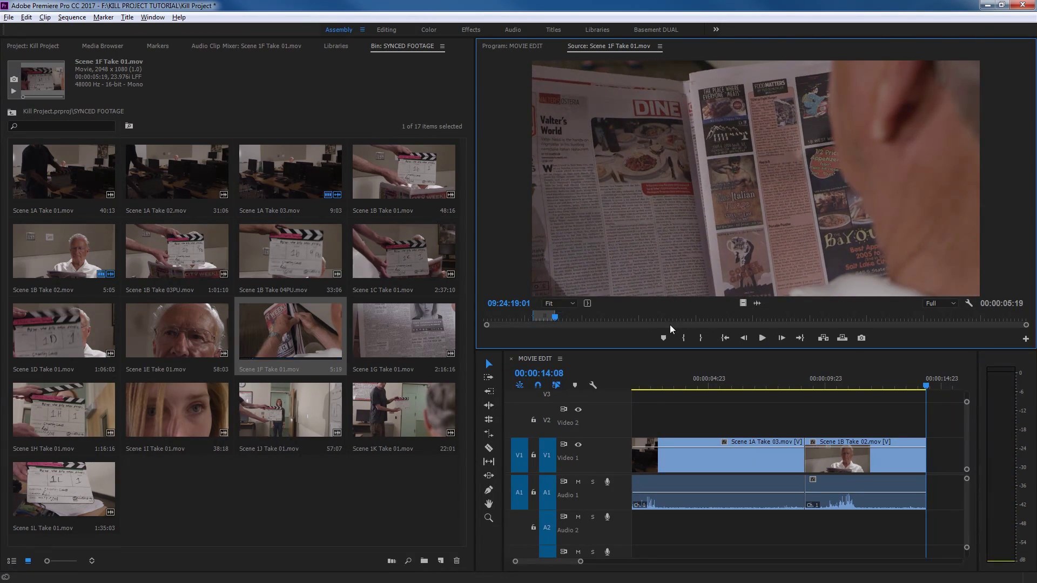
{"action": "key", "text": "period"}
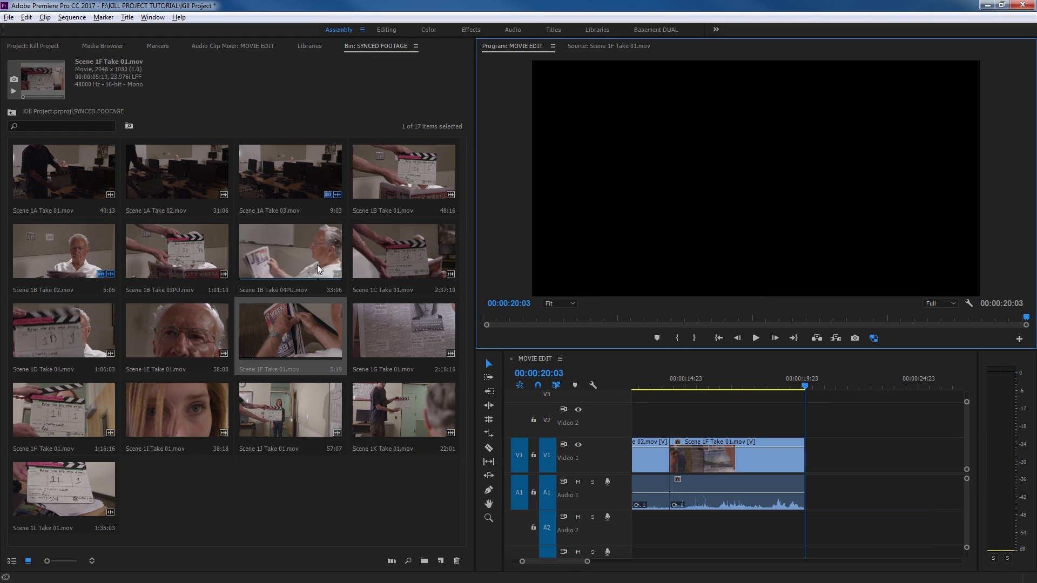
Load Scene 1B Take 04PU in the source monitor and skim to the reading shot.
{"action": "double_click", "coordinate": [273, 258]}
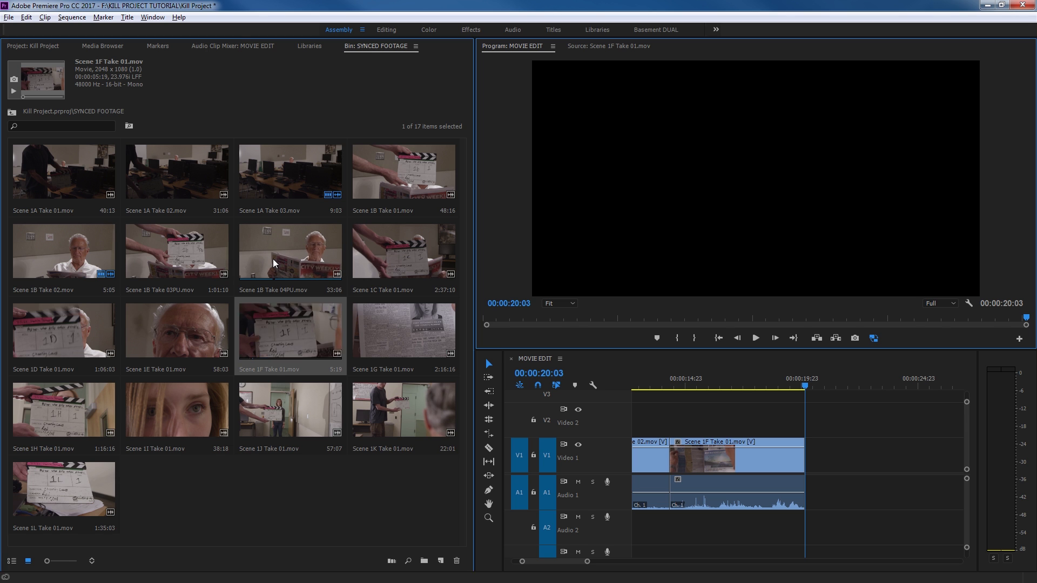
{"action": "left_click", "coordinate": [646, 320]}
{"action": "left_click_drag", "start_coordinate": [646, 322], "coordinate": [779, 332]}
{"action": "key", "text": "space"}
{"action": "key", "text": "space"}
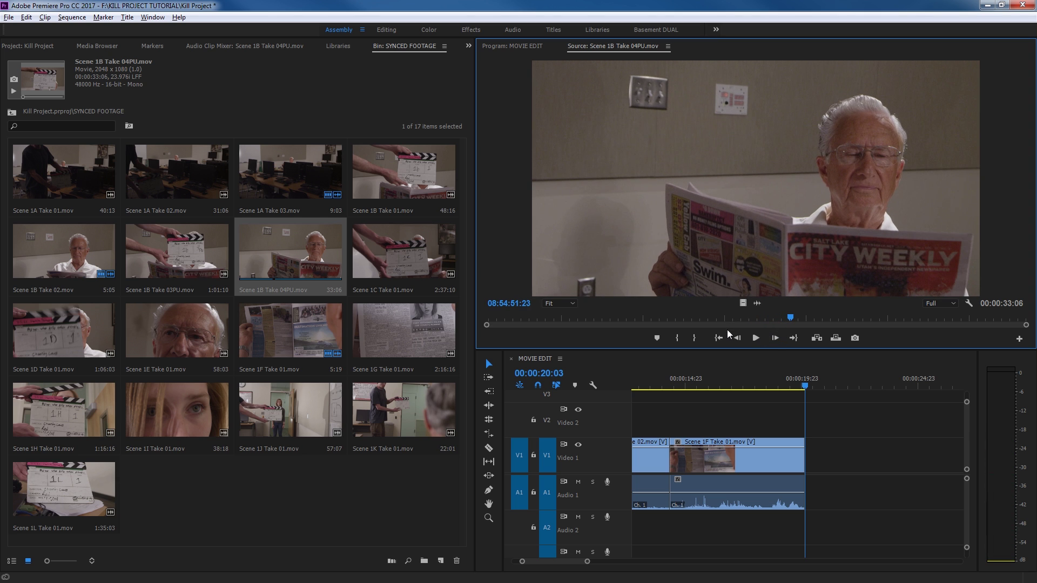
{"action": "key", "text": "space"}
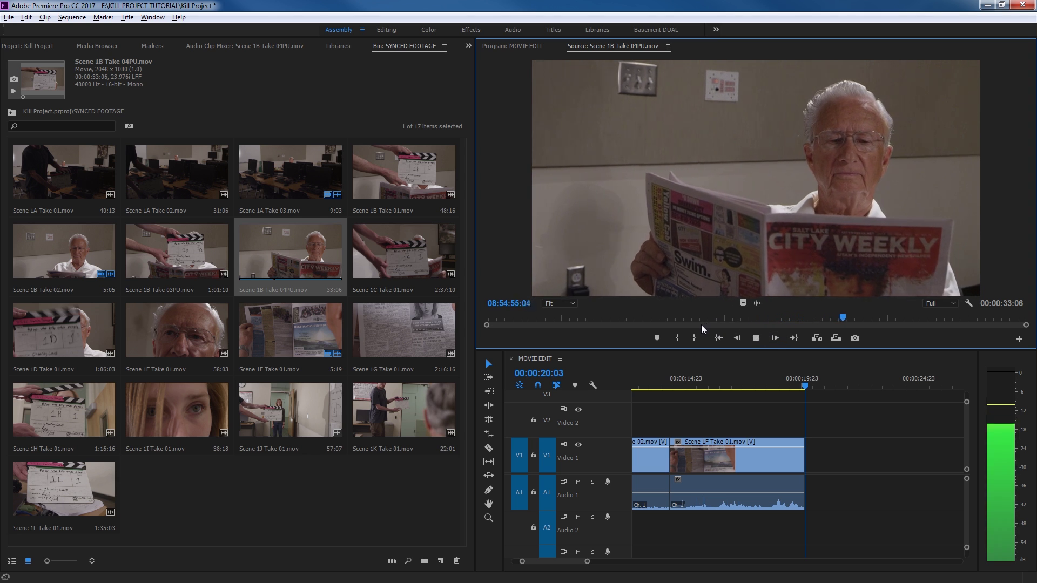
{"action": "key", "text": "space"}
{"action": "key", "text": "j"}
{"action": "key", "text": "k"}
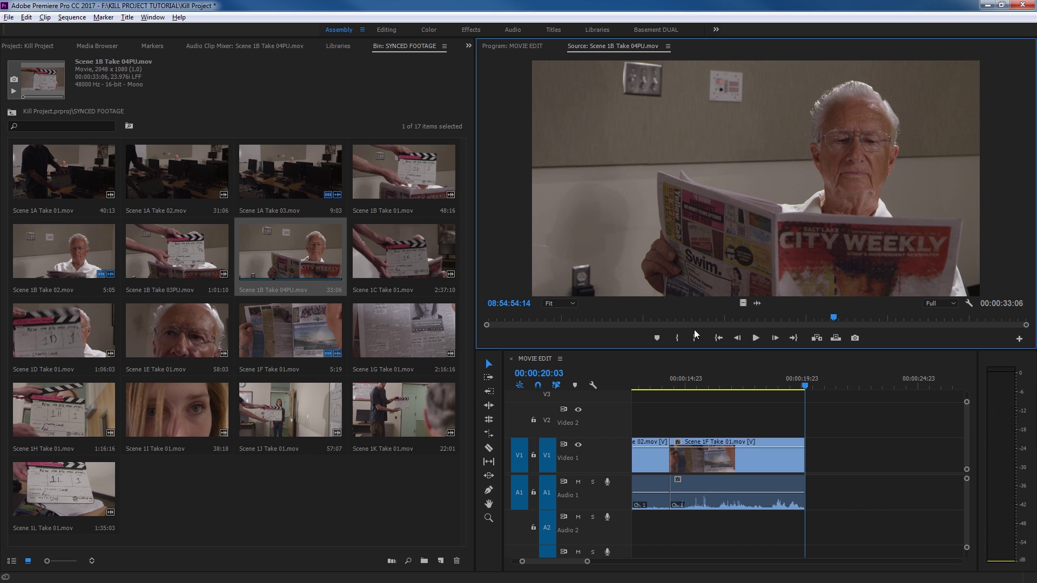
Mark a 7:02 range and add it after Scene 1F Take 01, ending at 27:05.
{"action": "key", "text": "i"}
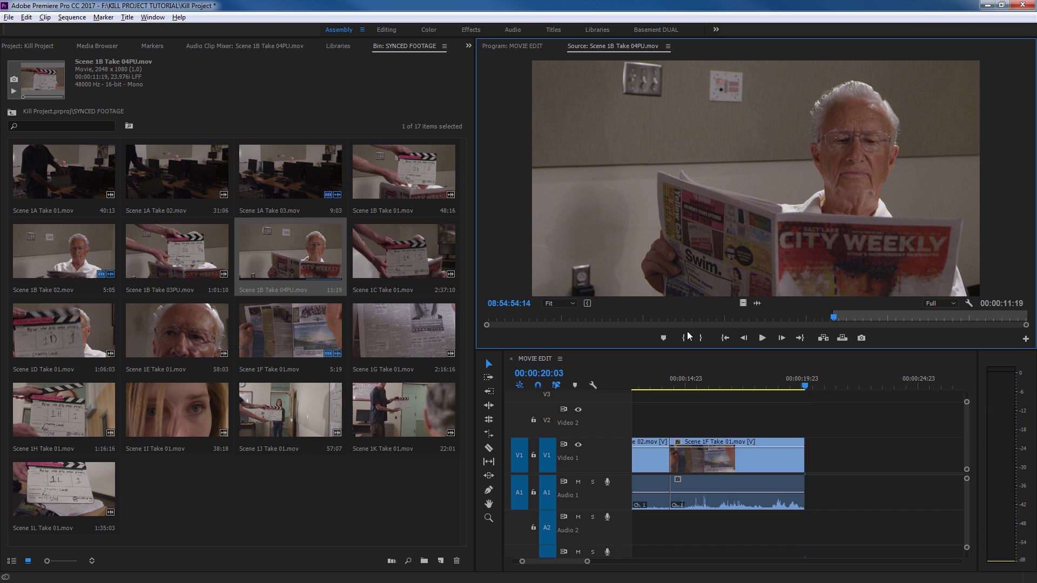
{"action": "key", "text": "space"}
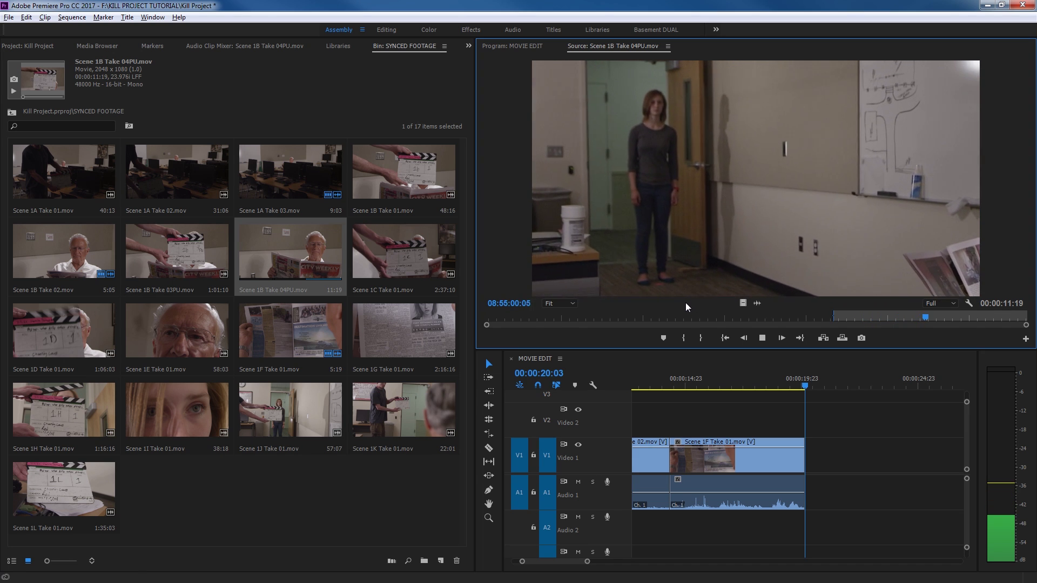
{"action": "key", "text": "space"}
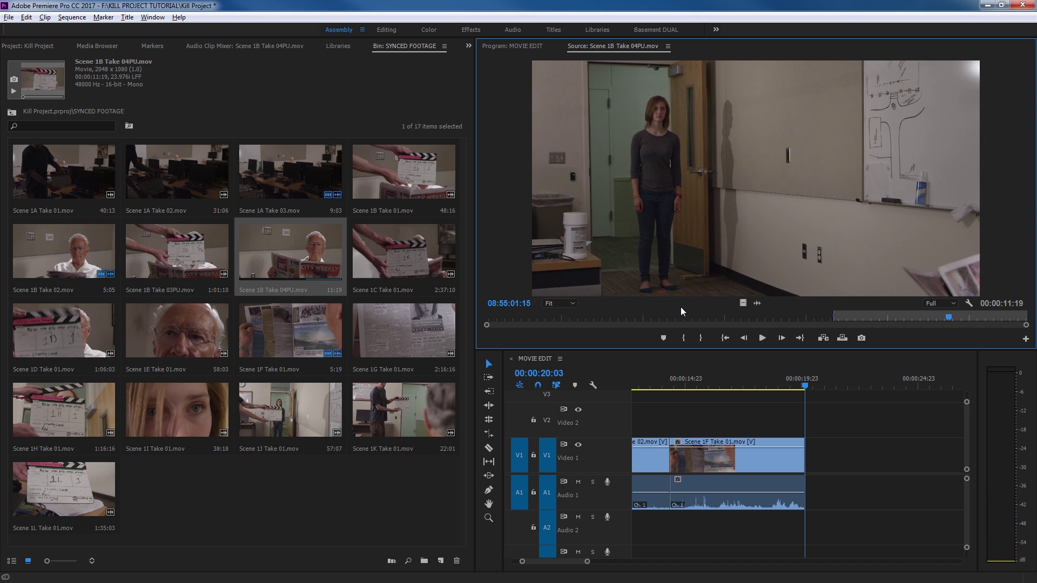
{"action": "key", "text": "o"}
{"action": "key", "text": "period"}
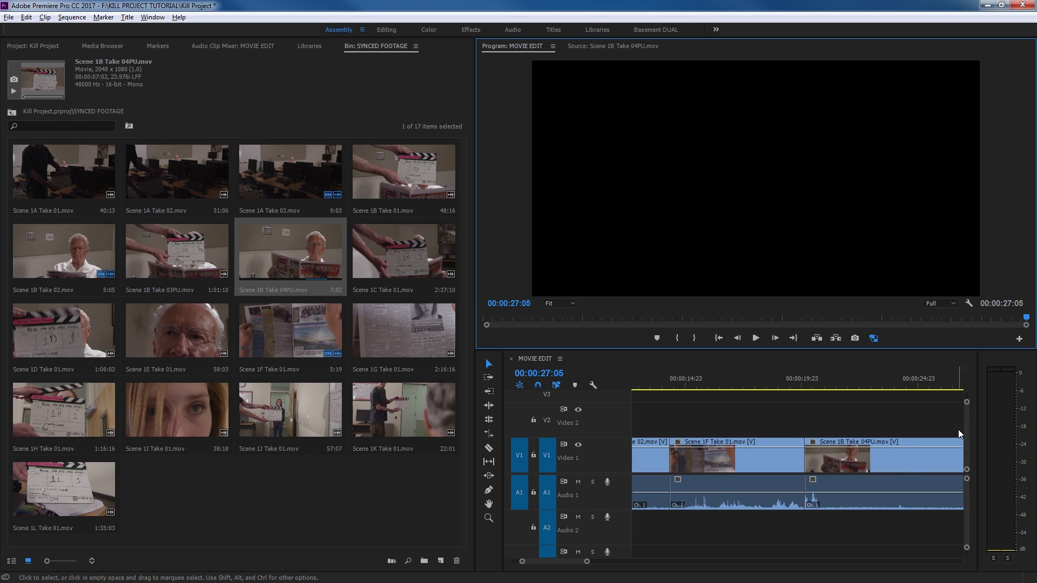
Fit the whole sequence in the timeline and play MOVIE EDIT from the start through 27:05.
{"action": "left_click", "coordinate": [693, 384]}
{"action": "key", "text": "equal"}
{"action": "key", "text": "equal"}
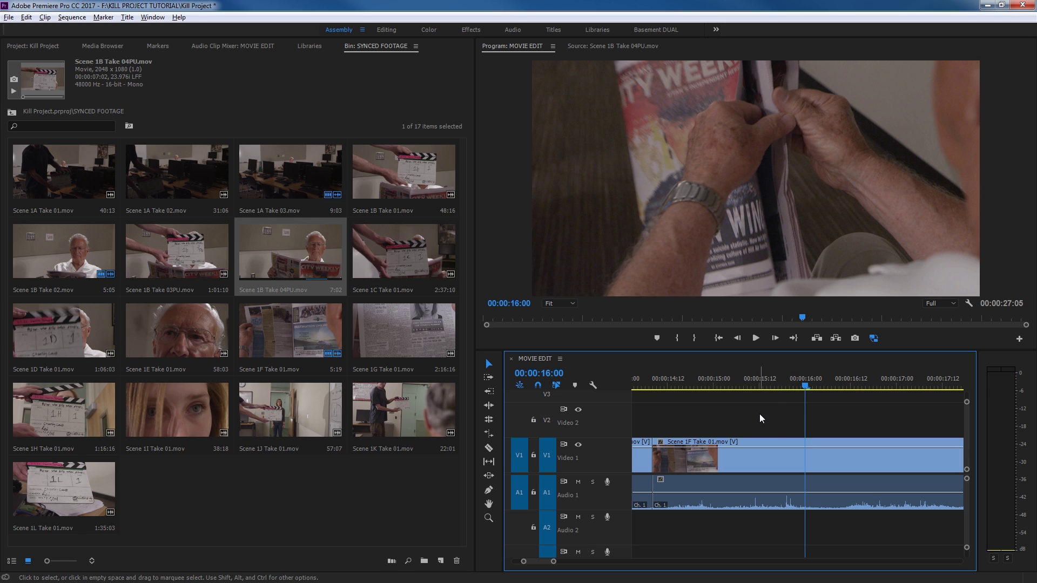
{"action": "key", "text": "backslash"}
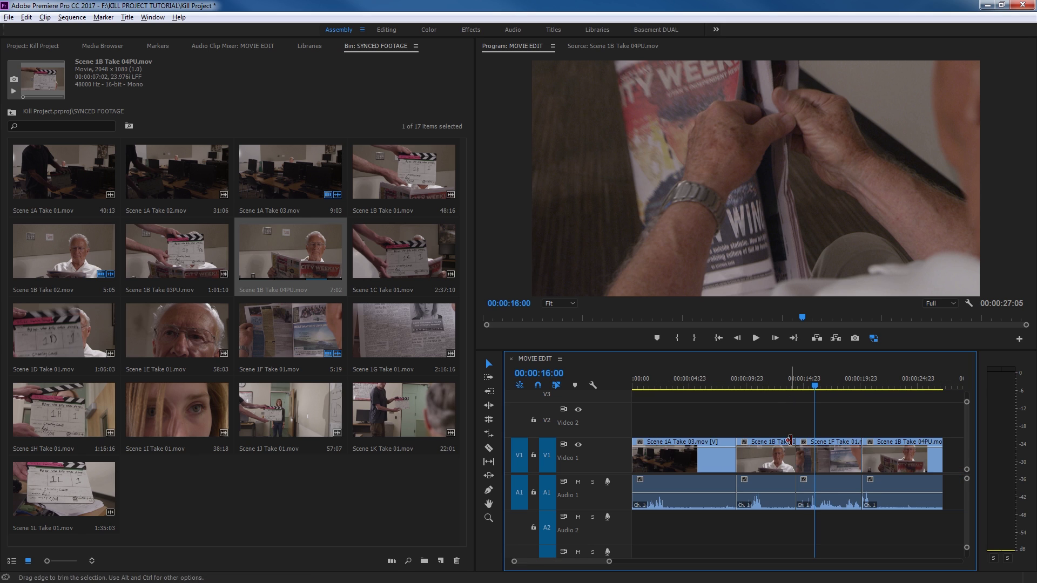
{"action": "key", "text": "Home"}
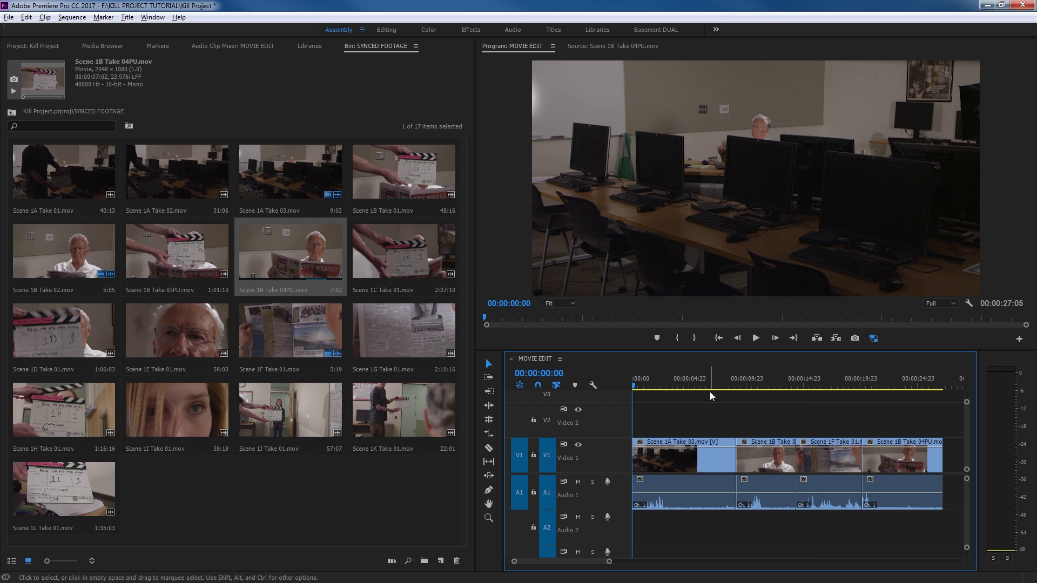
{"action": "key", "text": "space"}
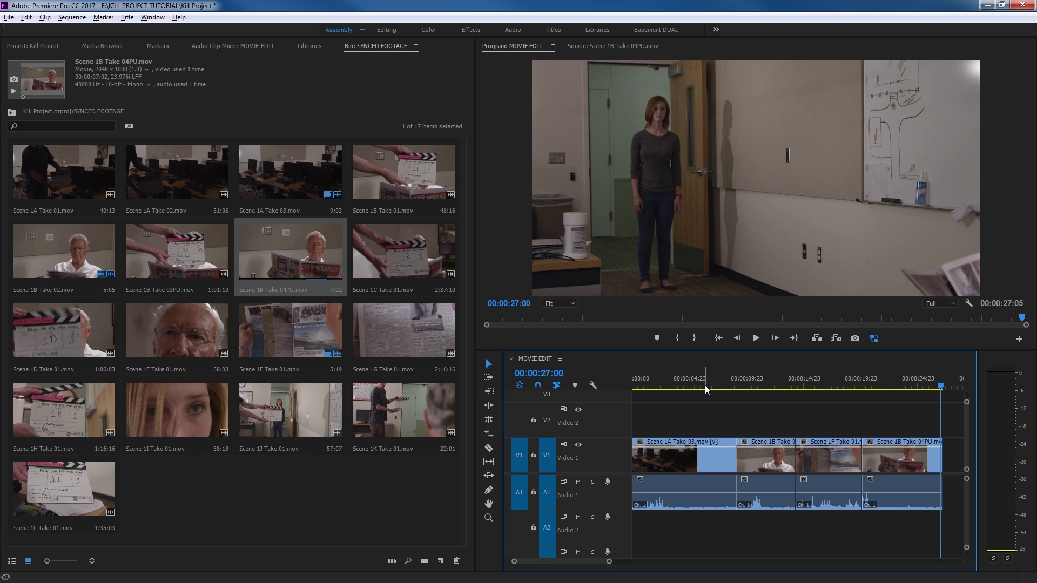
Replay the 8-second cut into the newspaper close-up, scrubbing forward to about 00:00:12:11.
{"action": "left_click", "coordinate": [705, 385]}
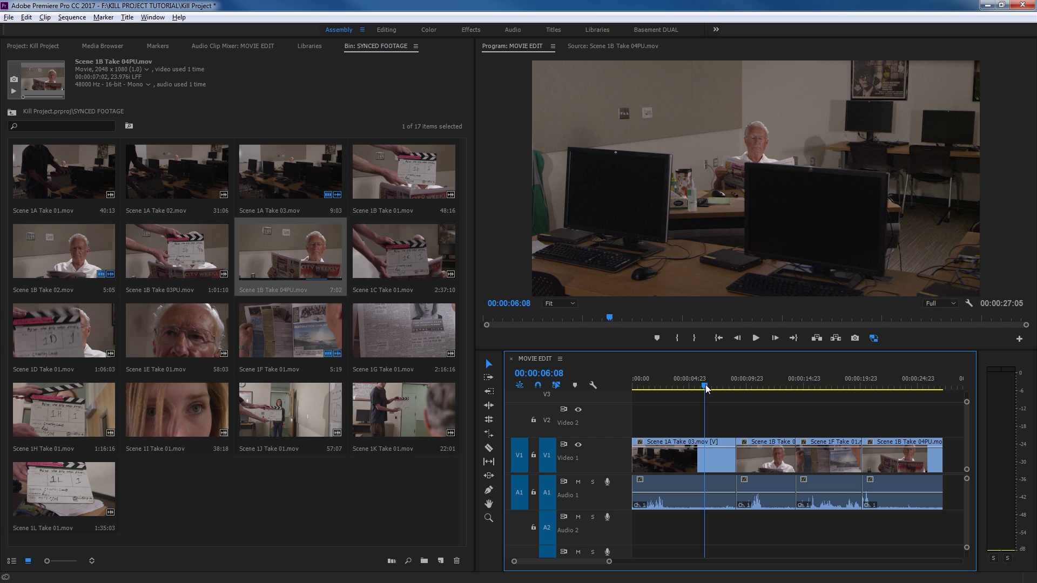
{"action": "key", "text": "Home"}
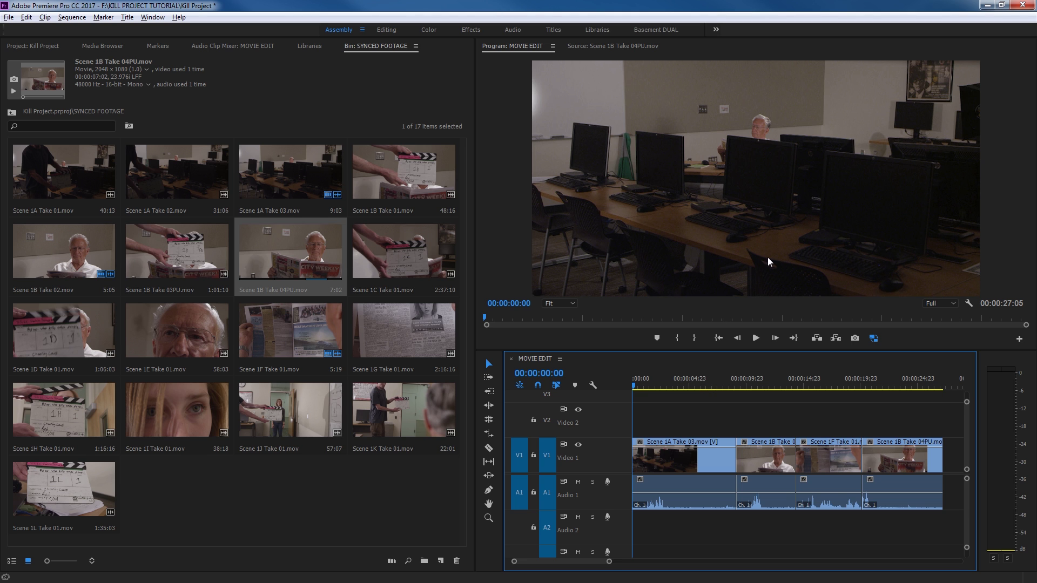
{"action": "key", "text": "space"}
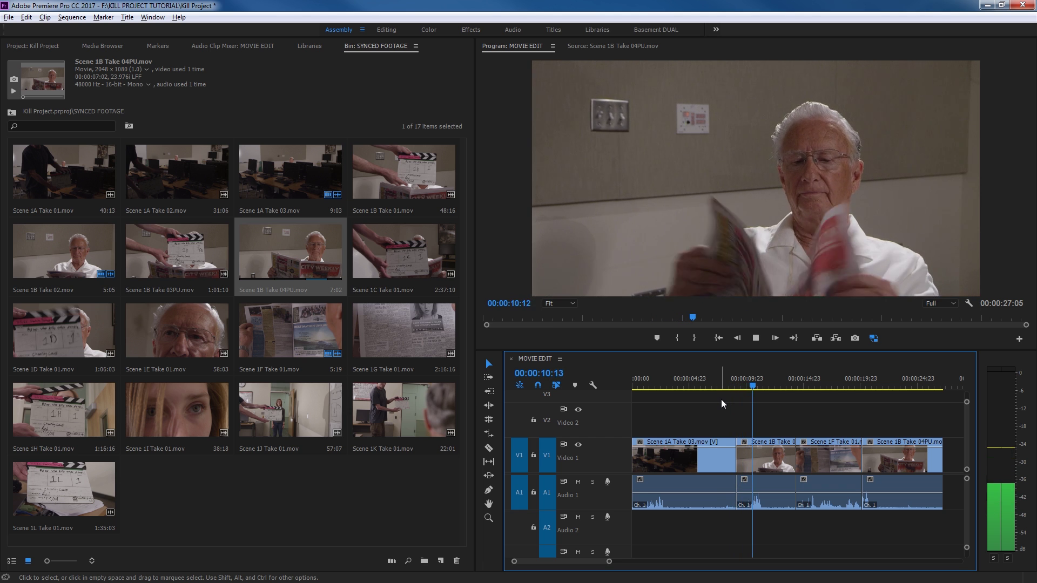
{"action": "left_click", "coordinate": [718, 380]}
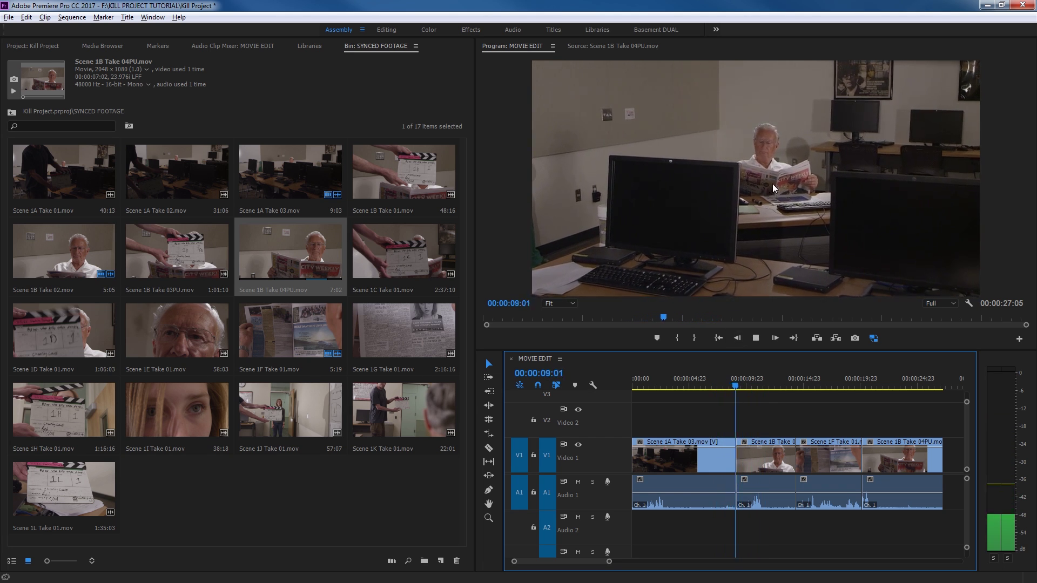
{"action": "key", "text": "space"}
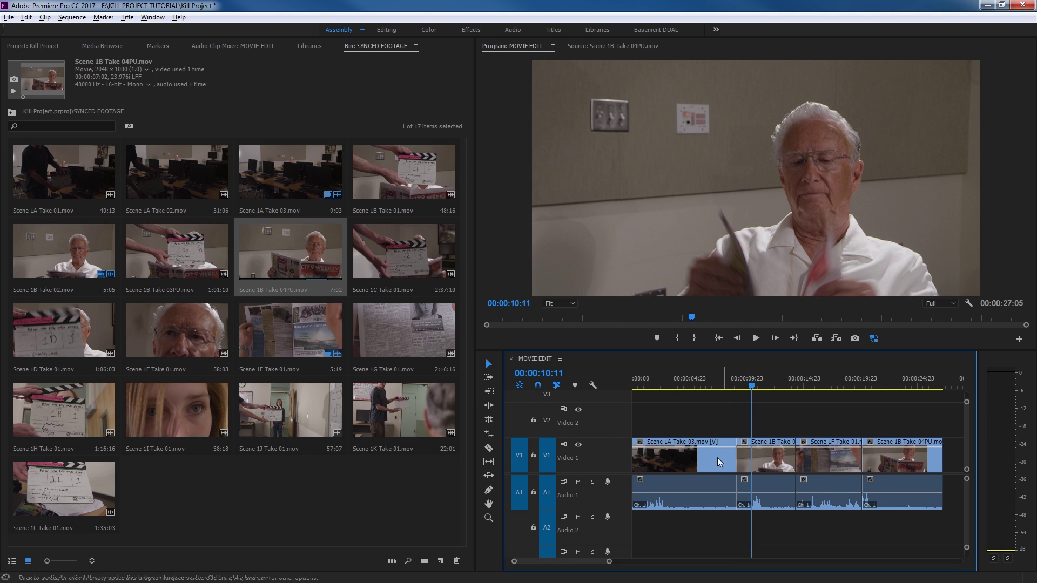
{"action": "left_click", "coordinate": [726, 380]}
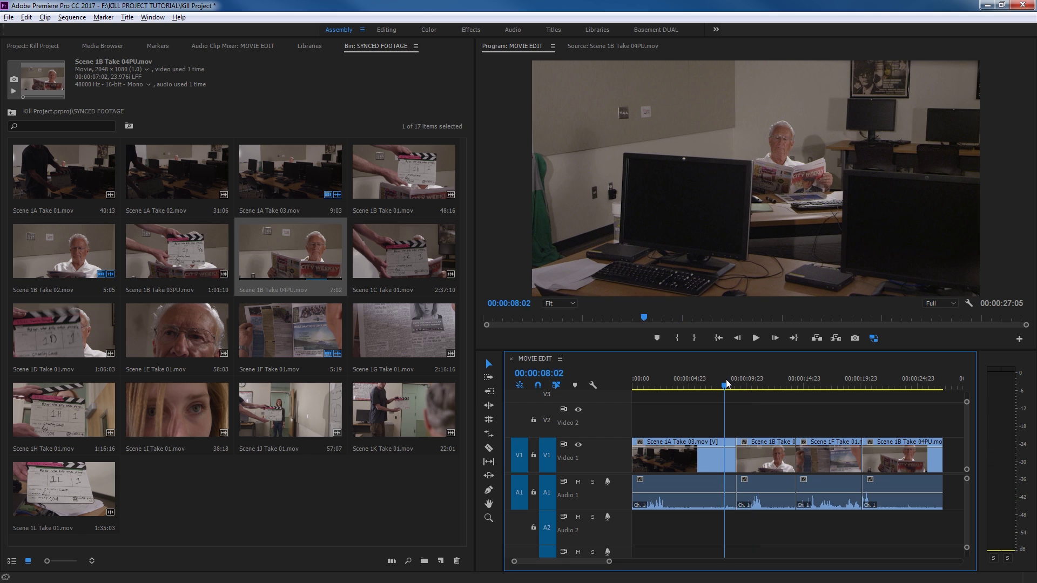
{"action": "key", "text": "space"}
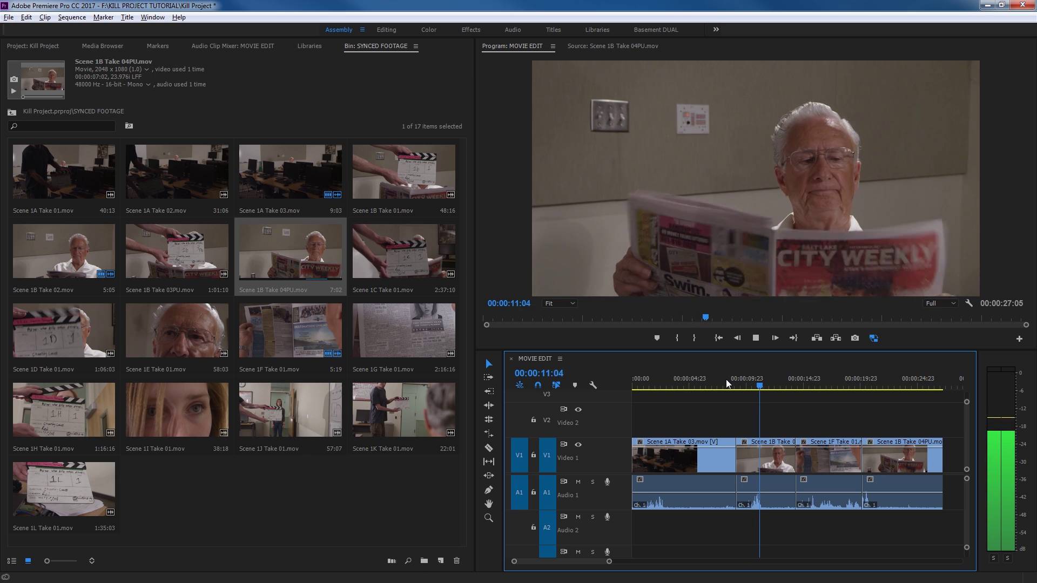
{"action": "key", "text": "space"}
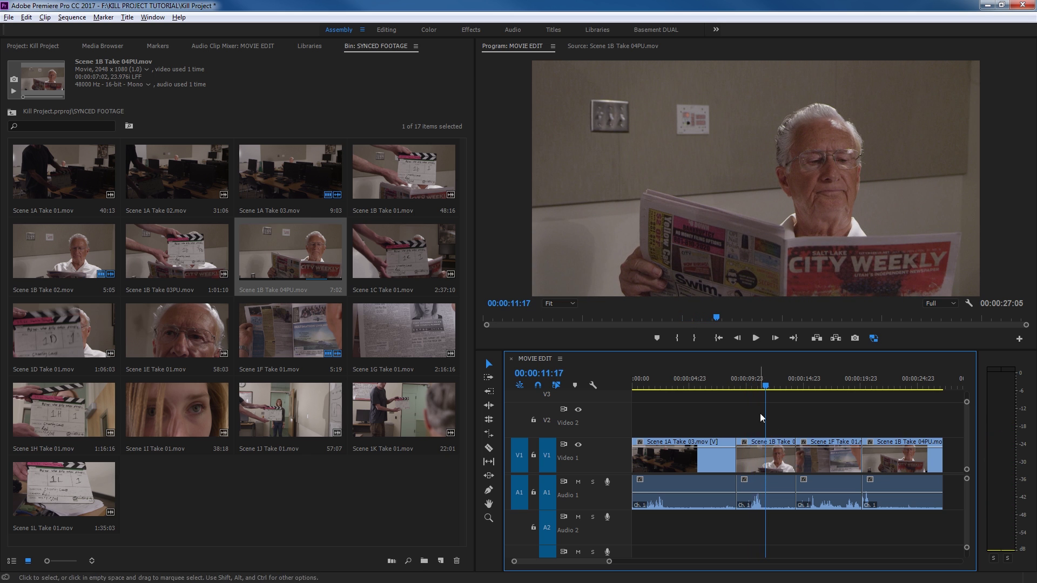
{"action": "left_click", "coordinate": [728, 375]}
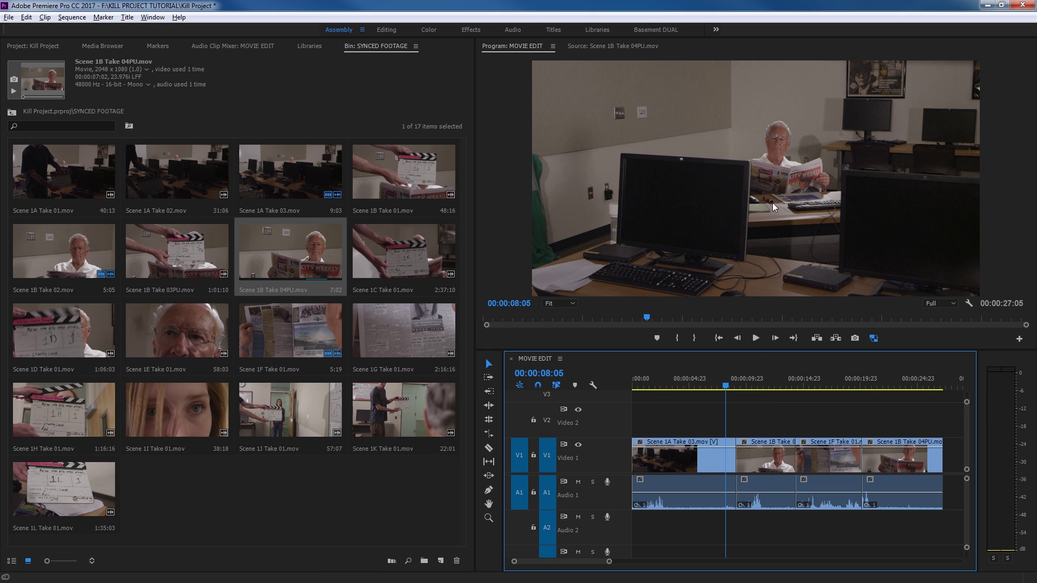
{"action": "left_click_drag", "start_coordinate": [731, 389], "coordinate": [775, 376]}
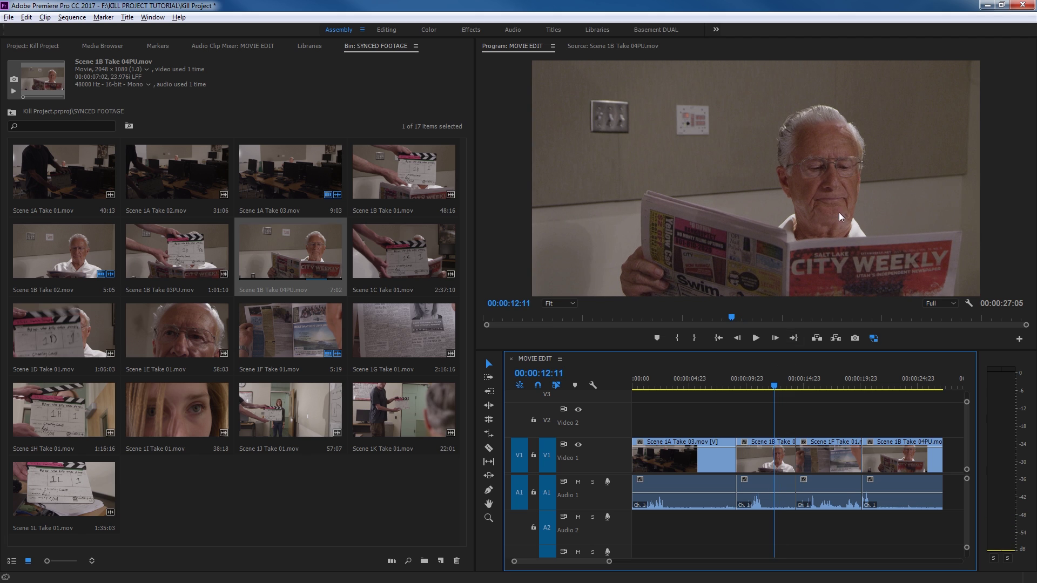
Slip the Scene 1B Take 02 clip's content by -00:00:03:23 using the Slip Tool.
{"action": "left_click", "coordinate": [492, 463]}
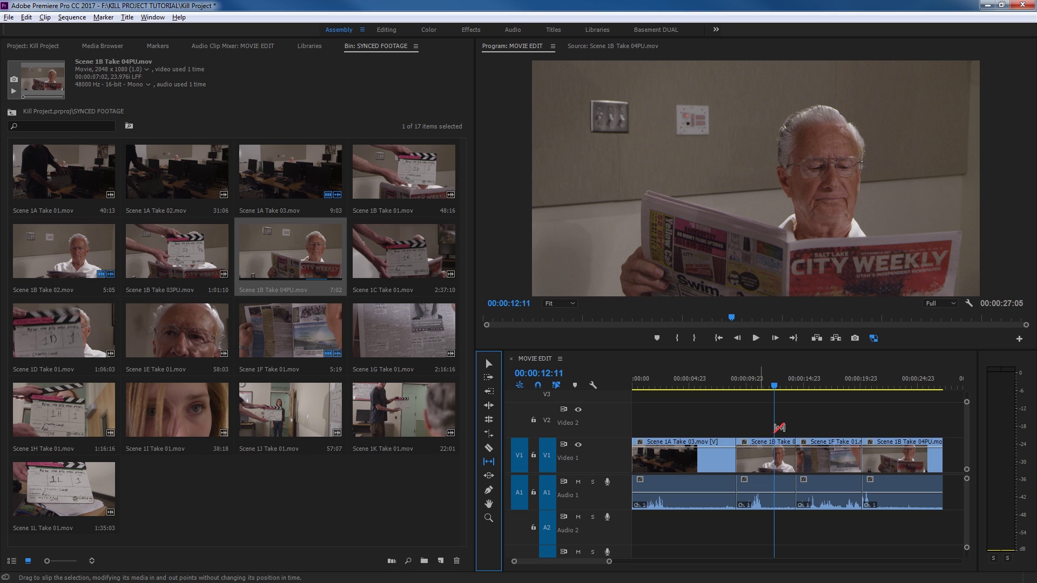
{"action": "left_click", "coordinate": [771, 453]}
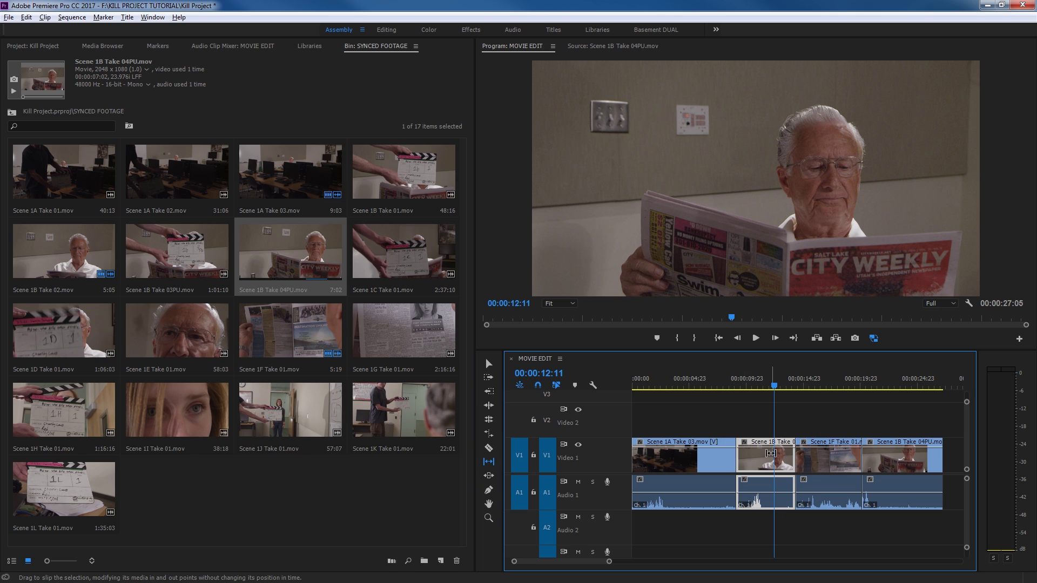
{"action": "left_click_drag", "start_coordinate": [770, 453], "coordinate": [762, 454]}
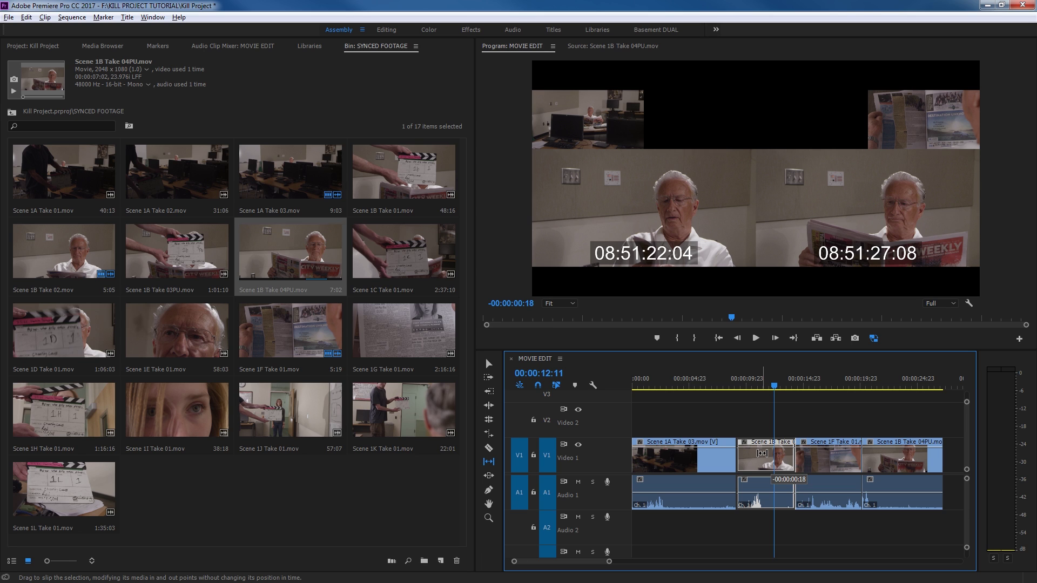
{"action": "mouse_move", "coordinate": [762, 453]}
{"action": "left_mouse_down"}
{"action": "mouse_move", "coordinate": [752, 463]}
{"action": "mouse_move", "coordinate": [763, 464]}
{"action": "left_mouse_up"}
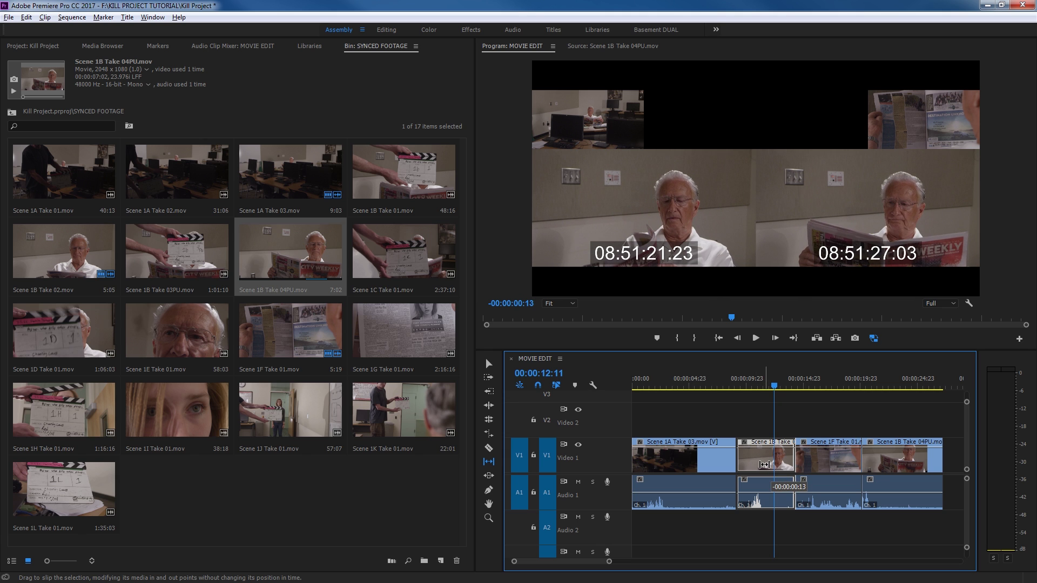
{"action": "left_click_drag", "start_coordinate": [764, 464], "coordinate": [763, 464]}
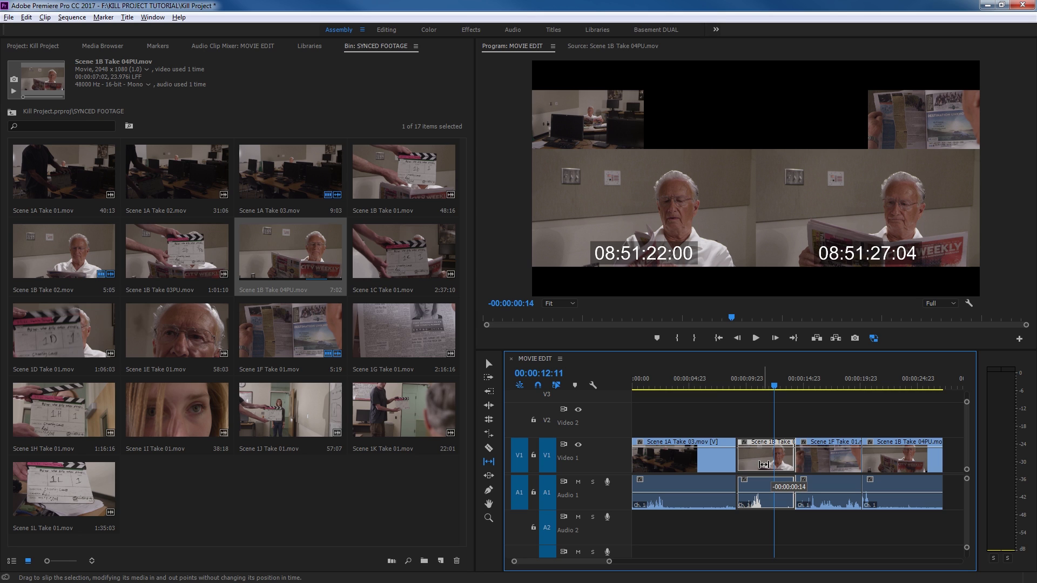
{"action": "left_click_drag", "start_coordinate": [764, 464], "coordinate": [768, 455]}
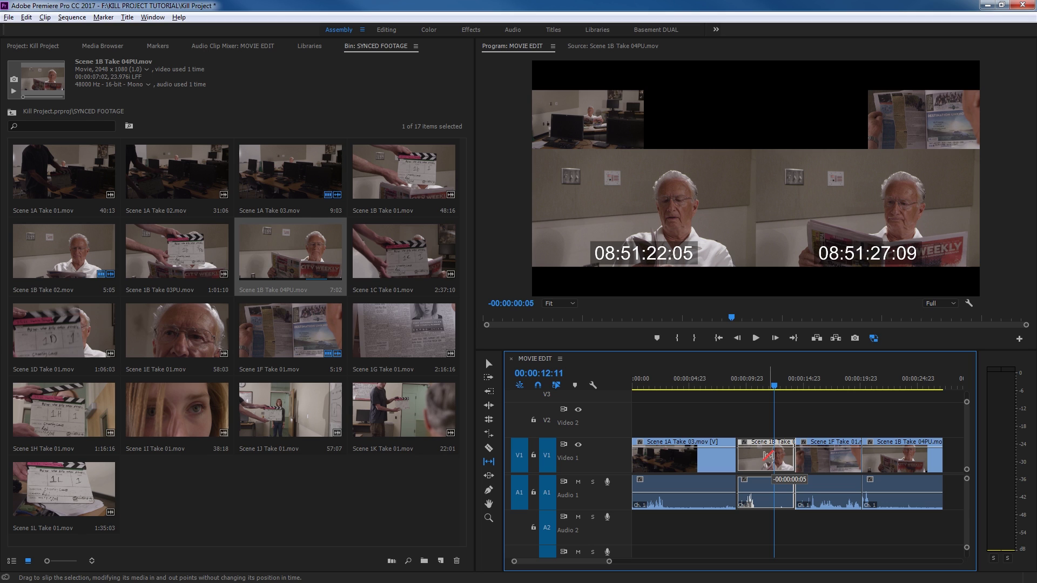
{"action": "left_click_drag", "start_coordinate": [767, 457], "coordinate": [750, 462]}
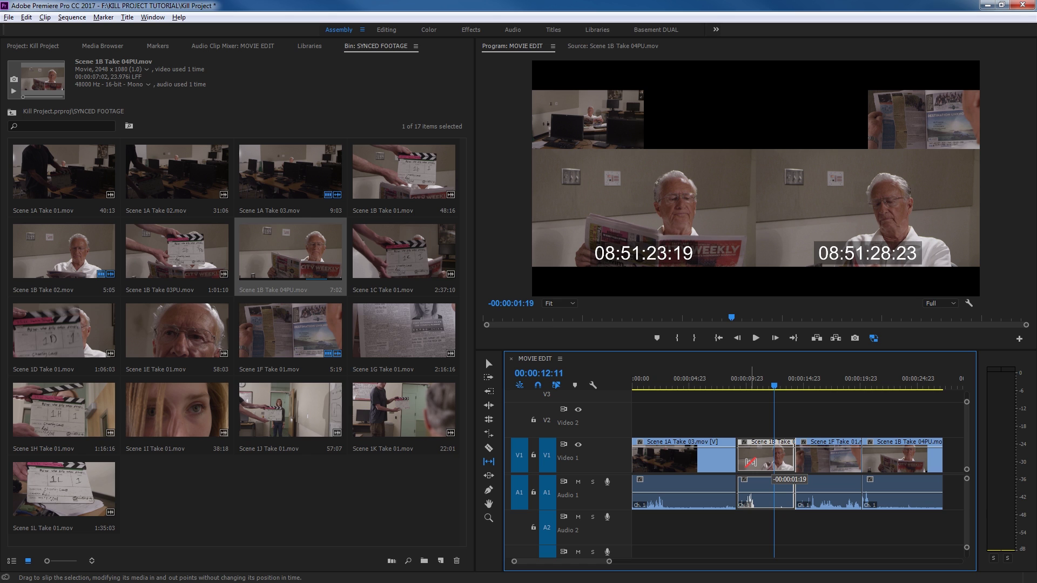
{"action": "left_click_drag", "start_coordinate": [750, 462], "coordinate": [726, 468]}
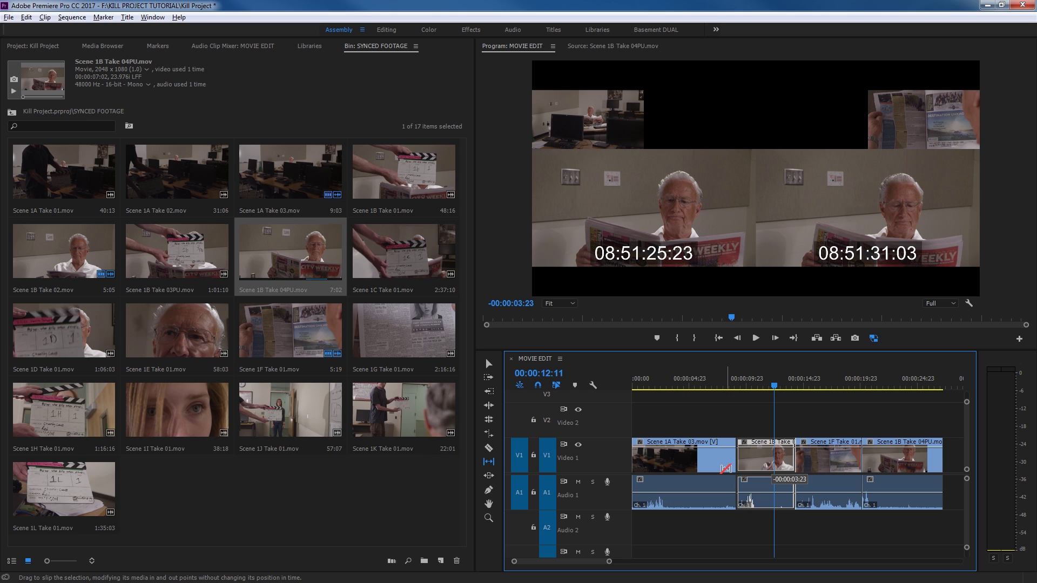
{"action": "left_click_drag", "start_coordinate": [725, 467], "coordinate": [725, 468]}
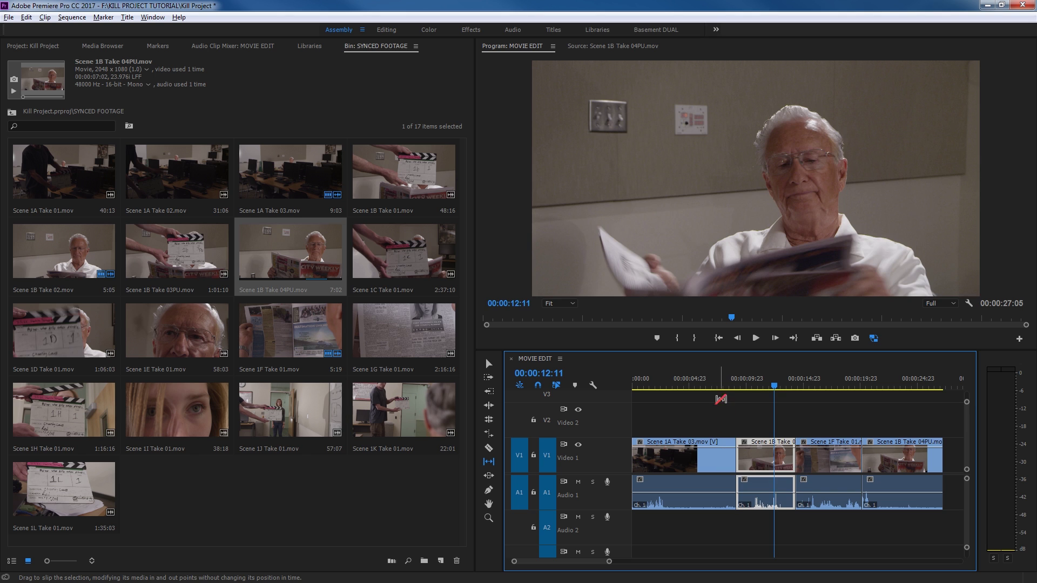
Replay the newly slipped Scene 1A/1B cut from about 7 seconds in, stopping on the close-up.
{"action": "left_click", "coordinate": [718, 381]}
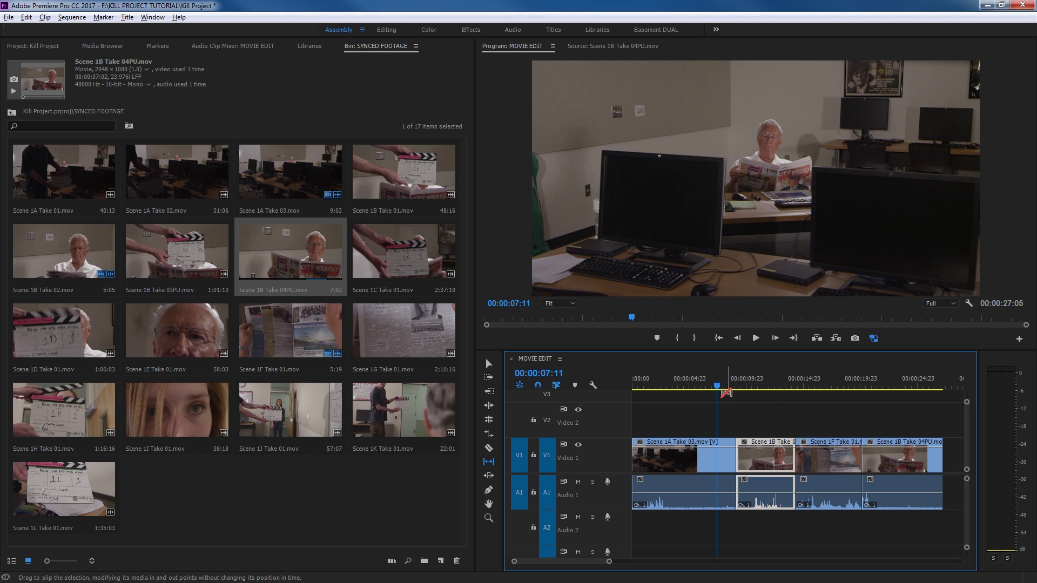
{"action": "key", "text": "space"}
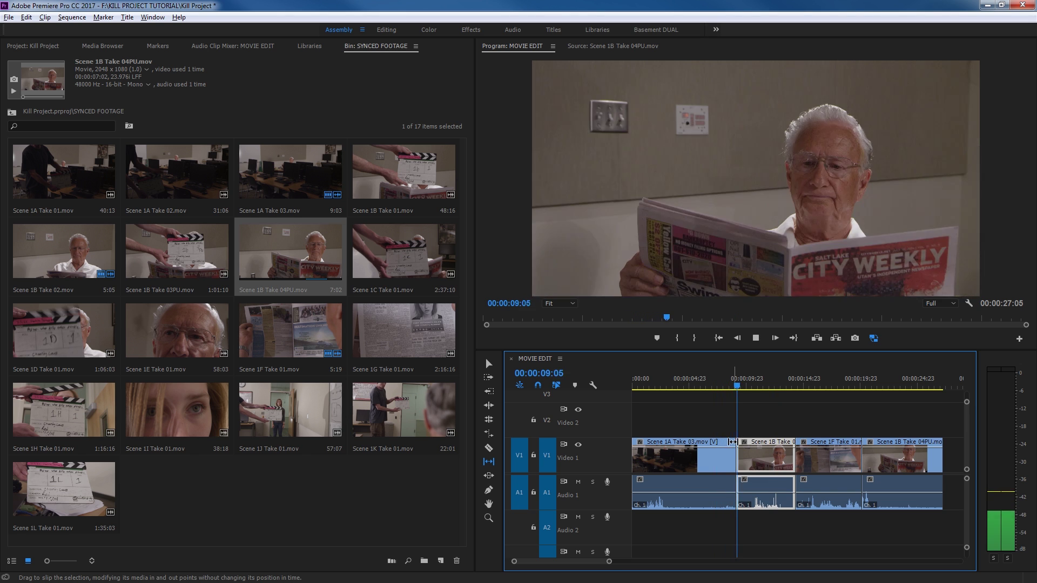
{"action": "key", "text": "space"}
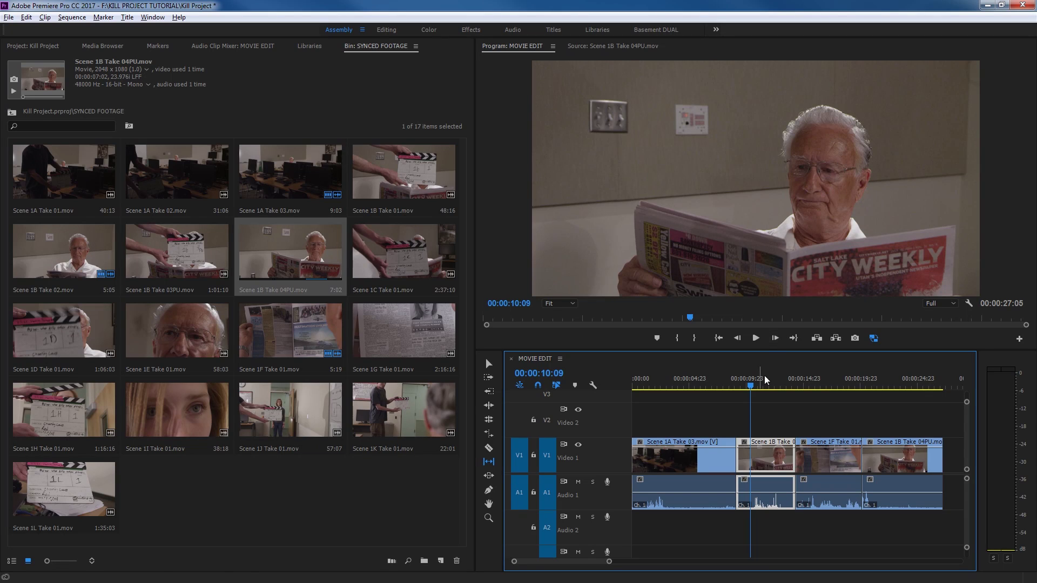
{"action": "left_click_drag", "start_coordinate": [763, 379], "coordinate": [722, 380]}
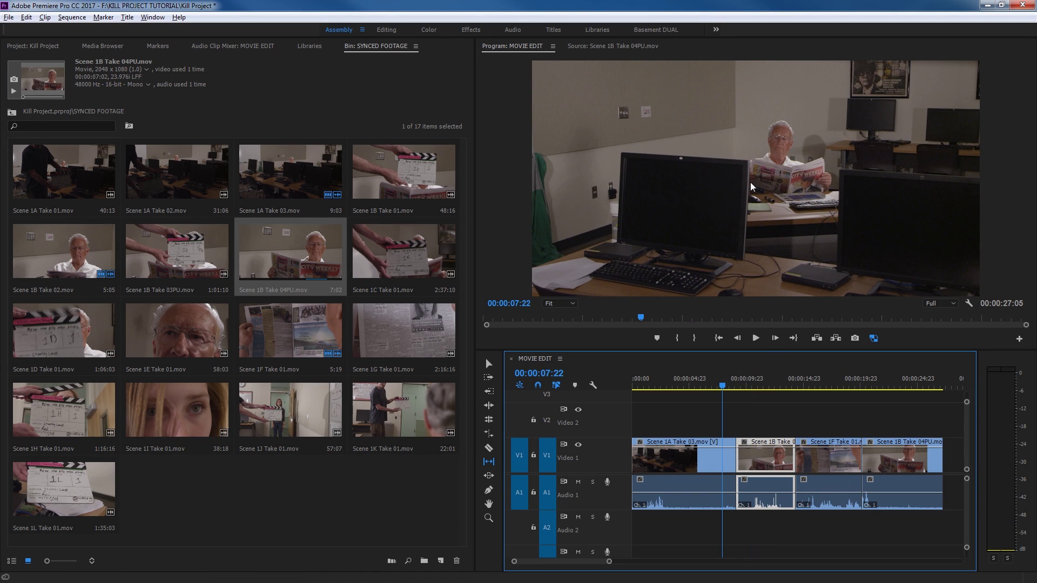
{"action": "key", "text": "space"}
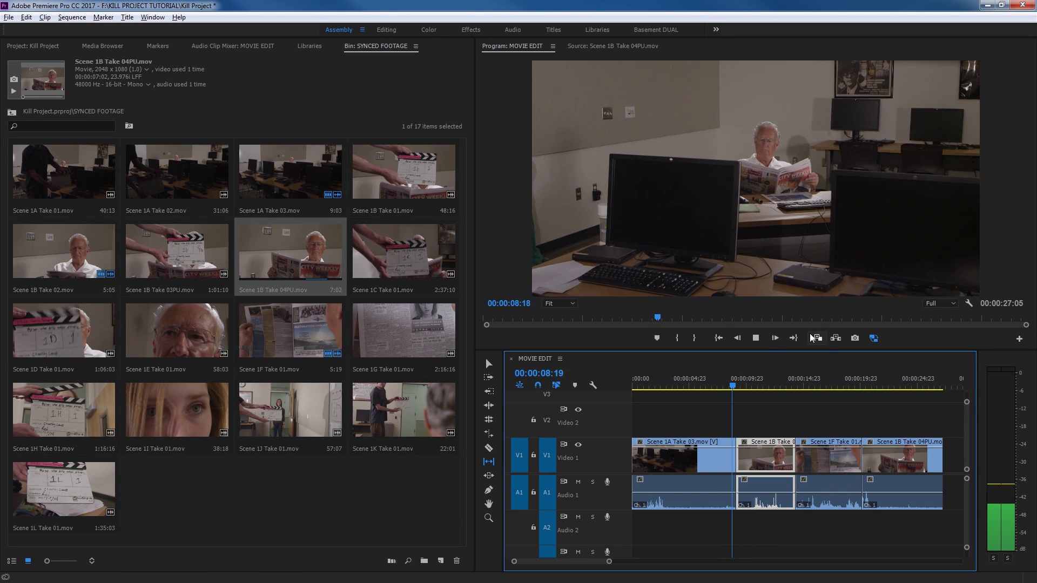
{"action": "key", "text": "space"}
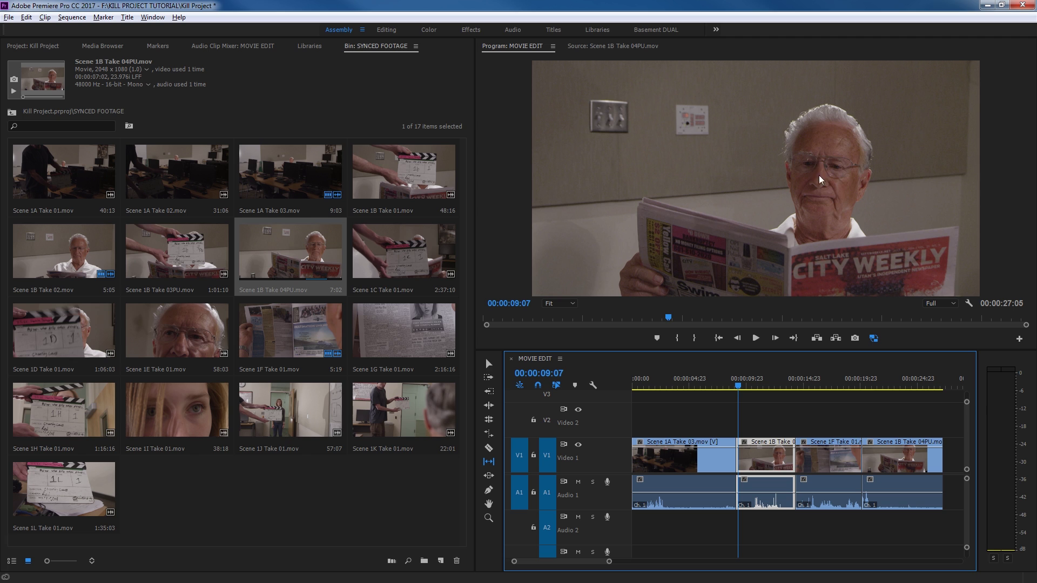
{"action": "key", "text": "space"}
{"action": "key", "text": "space"}
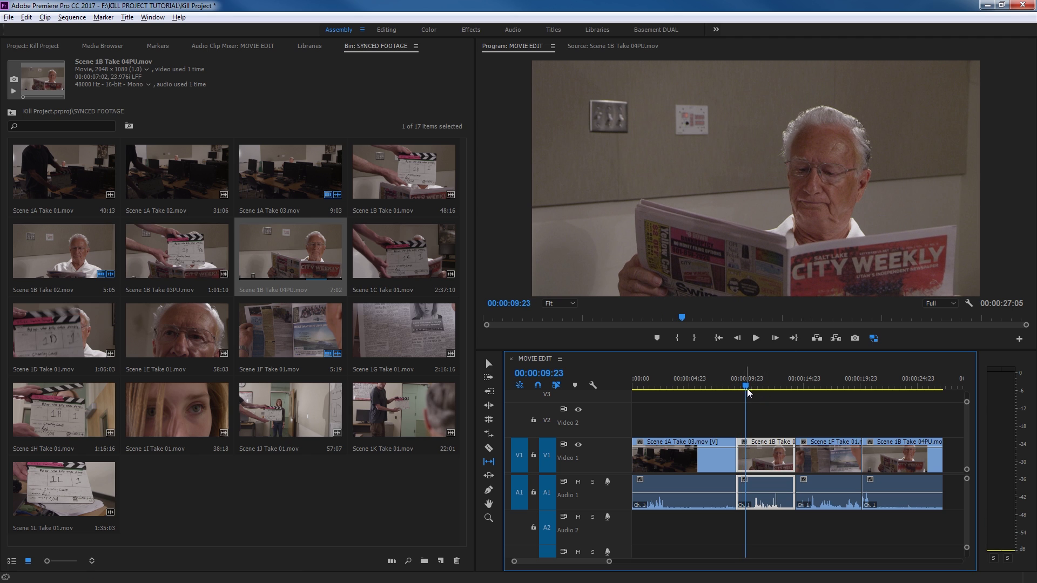
{"action": "left_click", "coordinate": [746, 387]}
Deselect Scene 1B, jump to the 1A/1B edit and select it for trimming with T.
{"action": "left_click", "coordinate": [758, 417]}
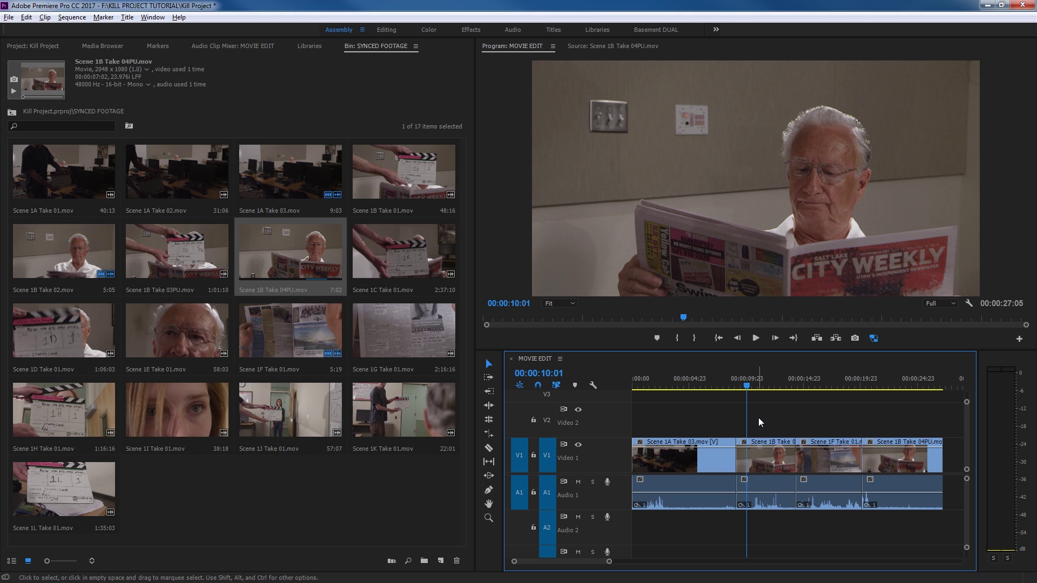
{"action": "key", "text": "Up"}
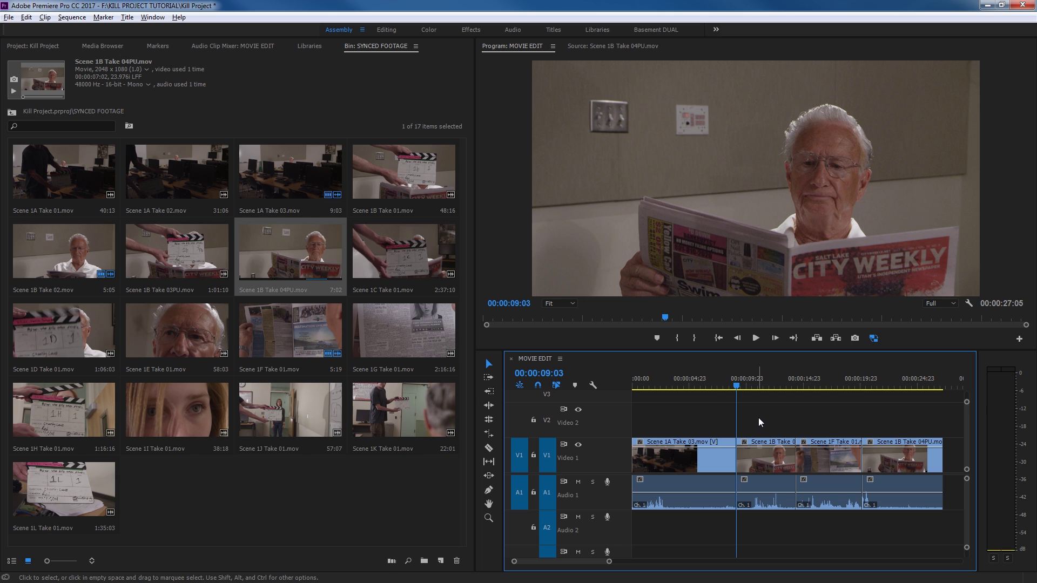
{"action": "key", "text": "t"}
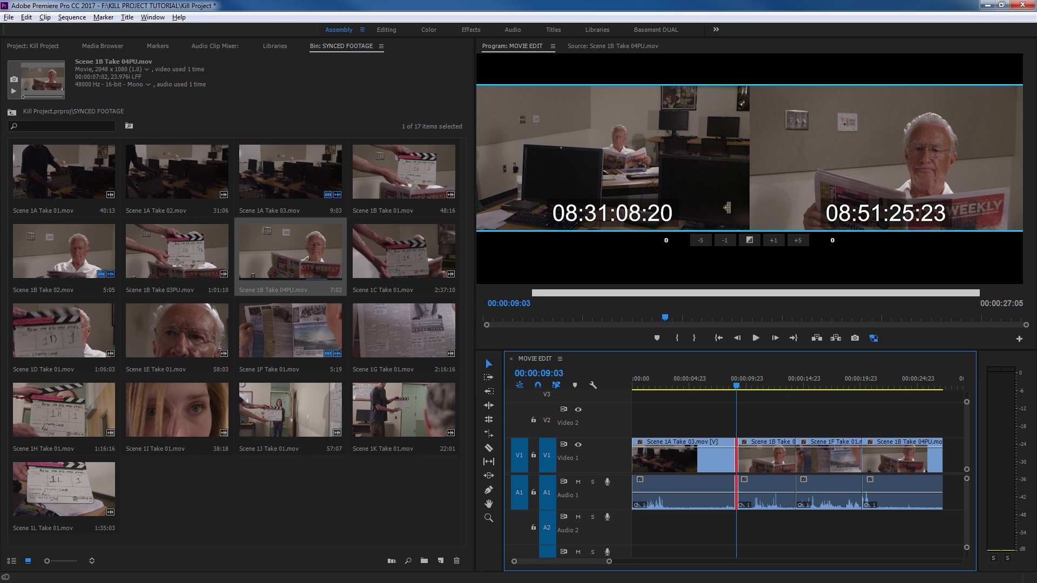
In the enlarged trim monitor, ripple-trim Scene 1A's end by -20 and Scene 1B's head by -4.
{"action": "key", "text": "grave"}
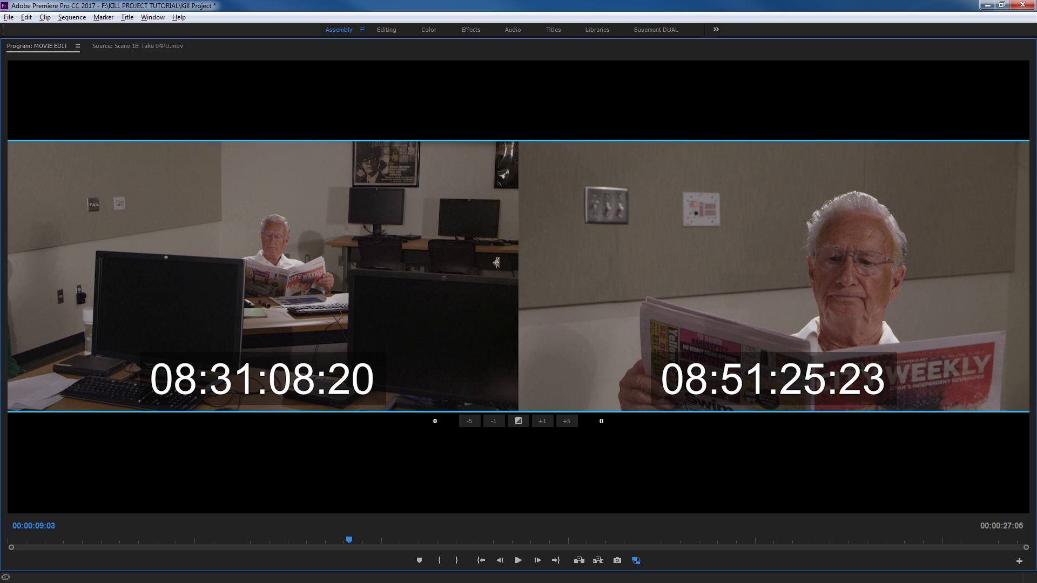
{"action": "left_click_drag", "start_coordinate": [497, 262], "coordinate": [438, 263]}
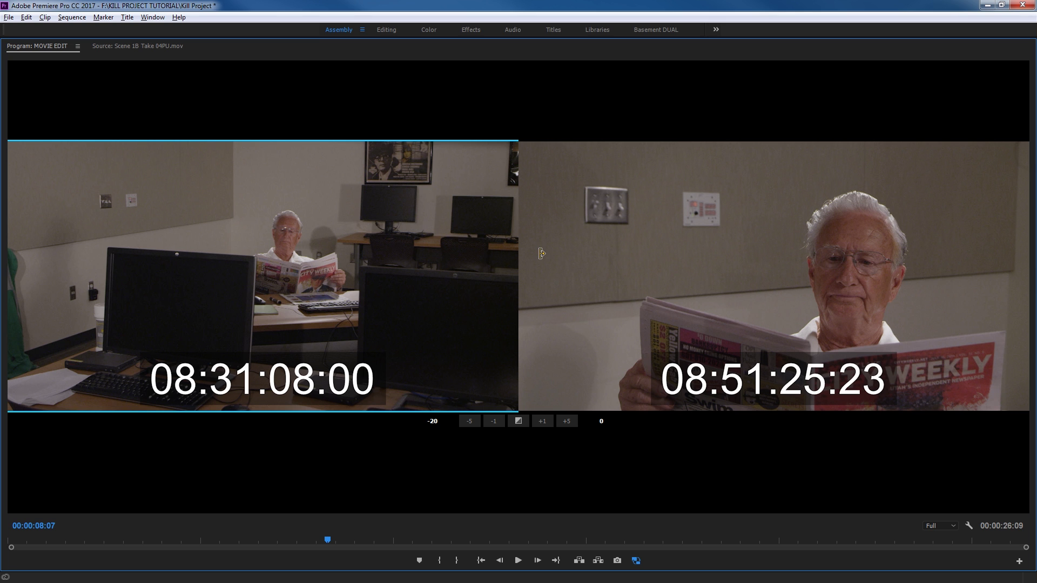
{"action": "mouse_move", "coordinate": [542, 253]}
{"action": "left_mouse_down"}
{"action": "mouse_move", "coordinate": [569, 253]}
{"action": "mouse_move", "coordinate": [538, 253]}
{"action": "left_mouse_up"}
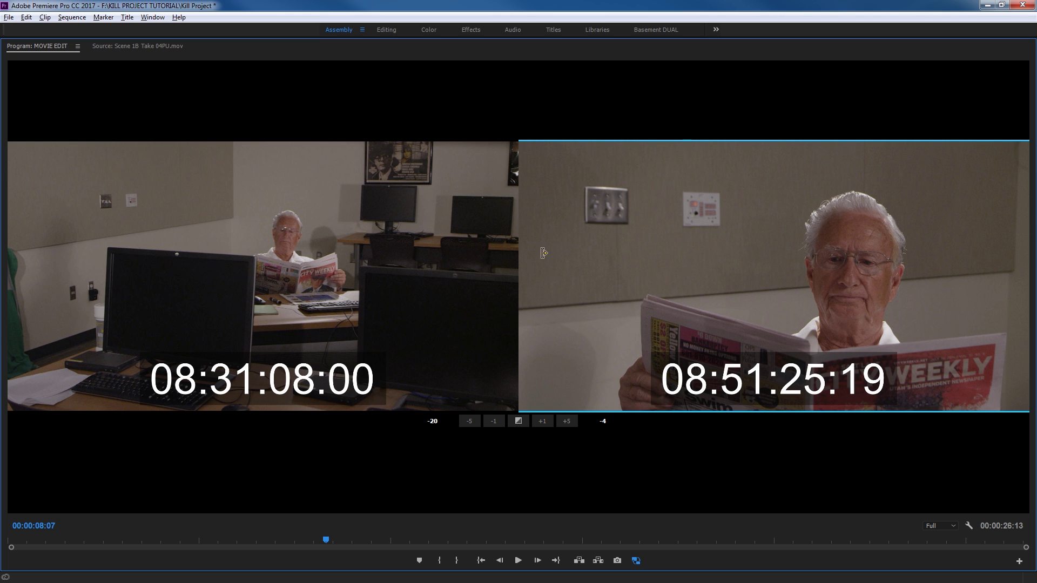
{"action": "key", "text": "grave"}
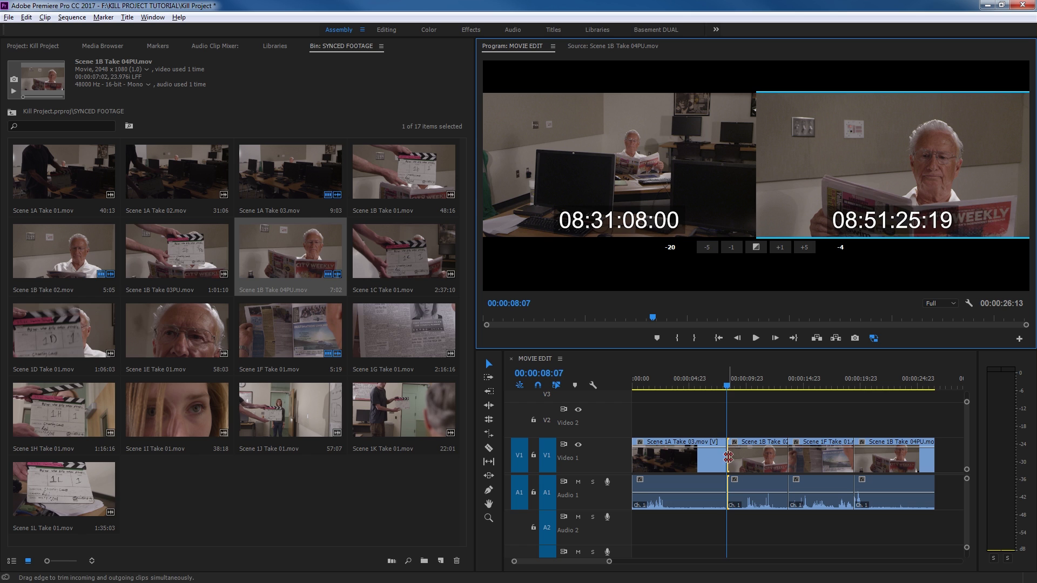
Exit trim view and play across the trimmed 1A/1B cut from just before it.
{"action": "left_click", "coordinate": [714, 390]}
{"action": "left_click", "coordinate": [711, 406]}
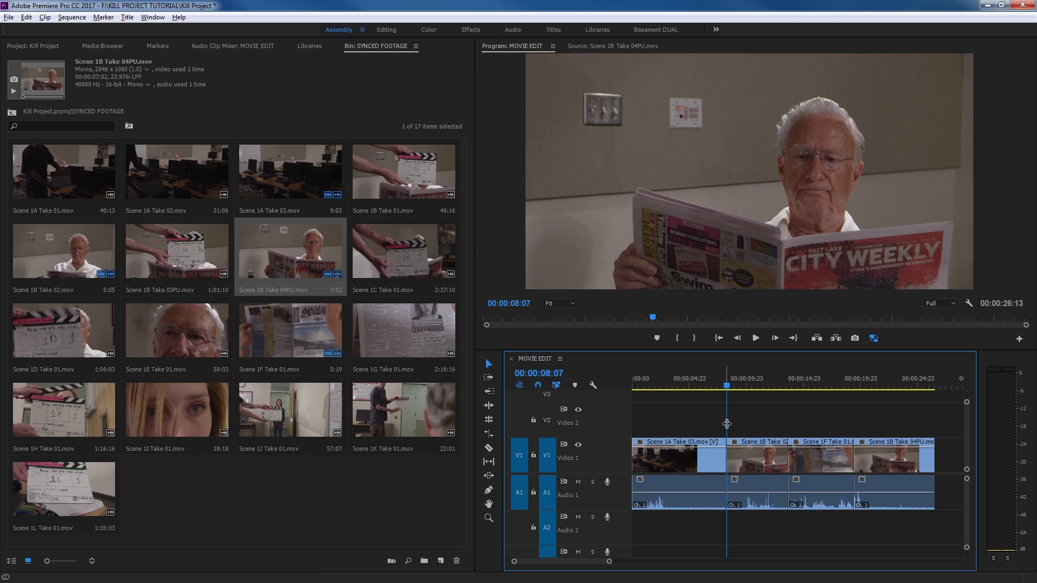
{"action": "left_click", "coordinate": [714, 382]}
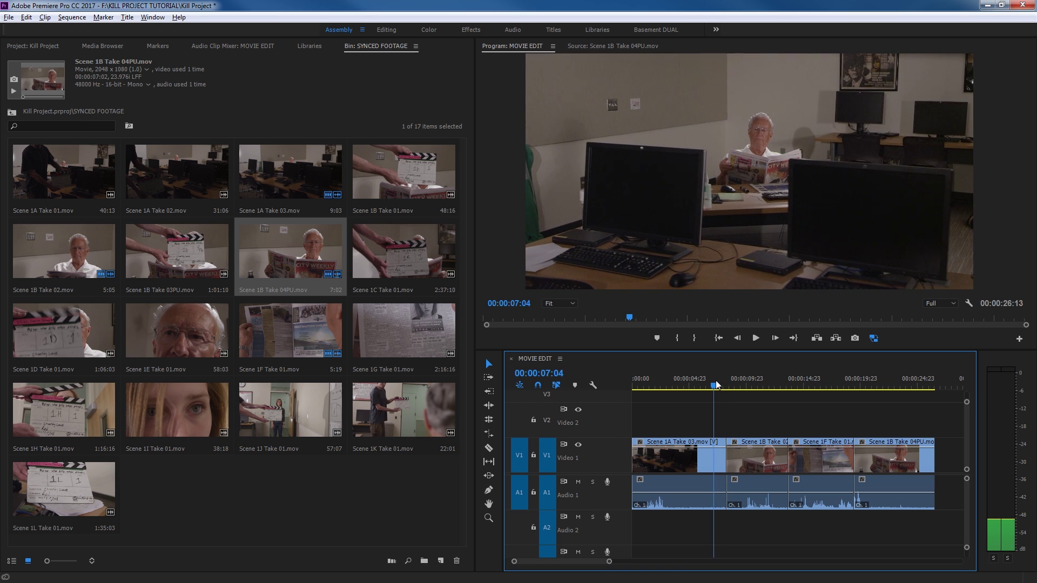
{"action": "key", "text": "space"}
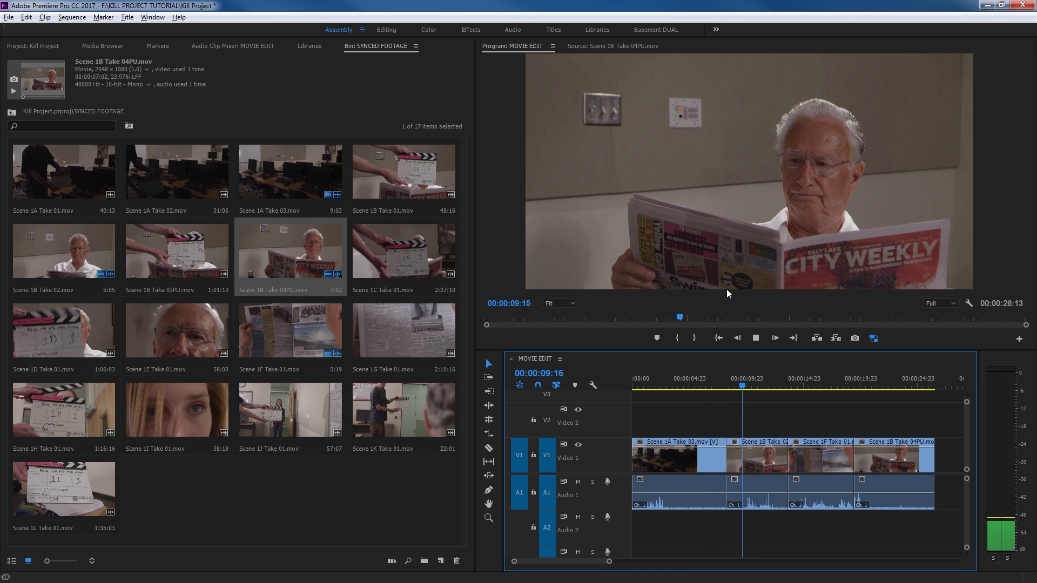
{"action": "mouse_move", "coordinate": [737, 384]}
{"action": "left_mouse_down"}
{"action": "mouse_move", "coordinate": [726, 387]}
{"action": "mouse_move", "coordinate": [735, 382]}
{"action": "left_mouse_up"}
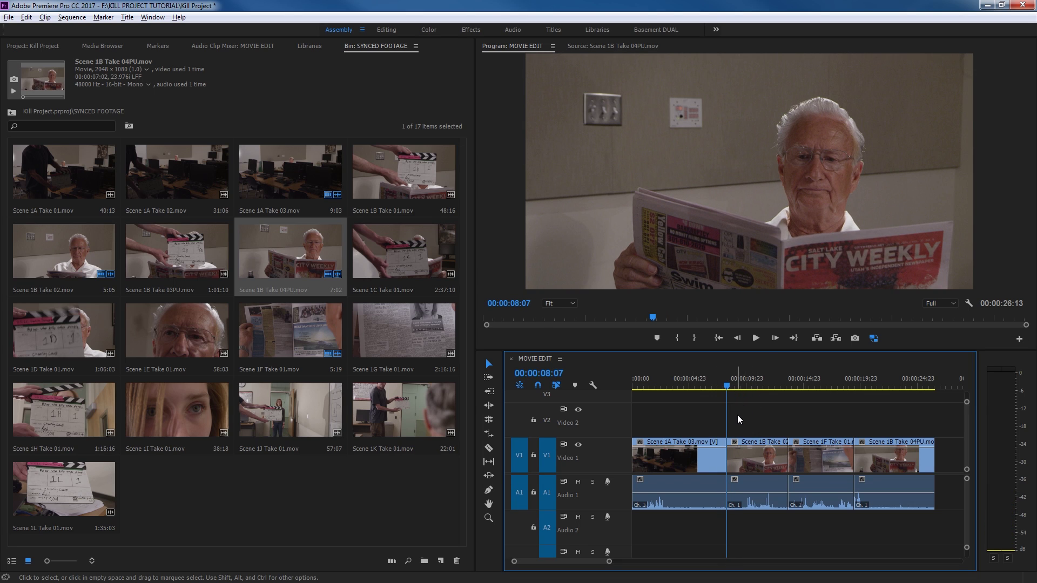
Roll the Scene 1A/1B cut to -50 frames using J/K and frame nudges in the enlarged trim monitor.
{"action": "key", "text": "t"}
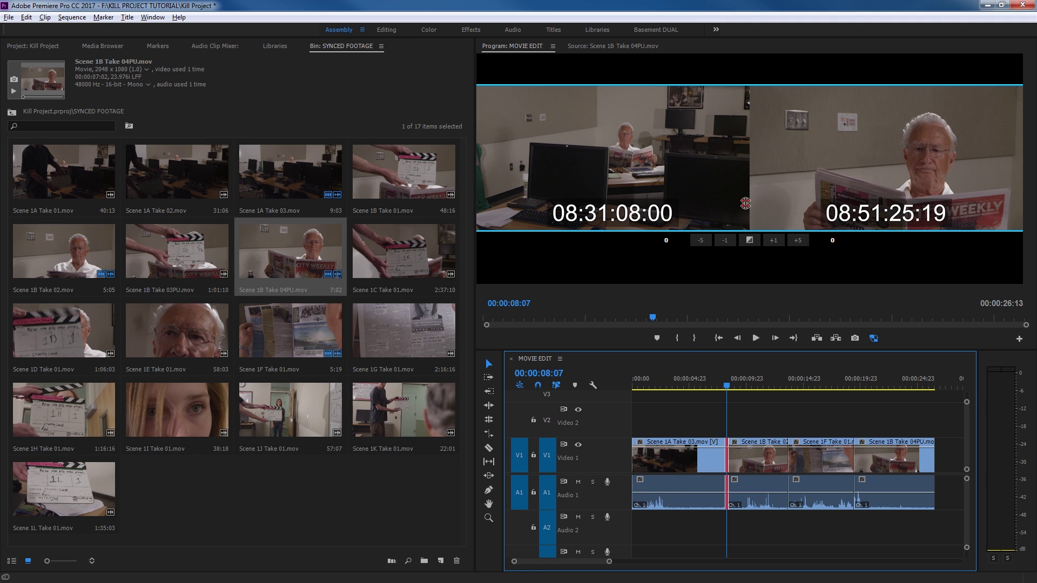
{"action": "key", "text": "grave"}
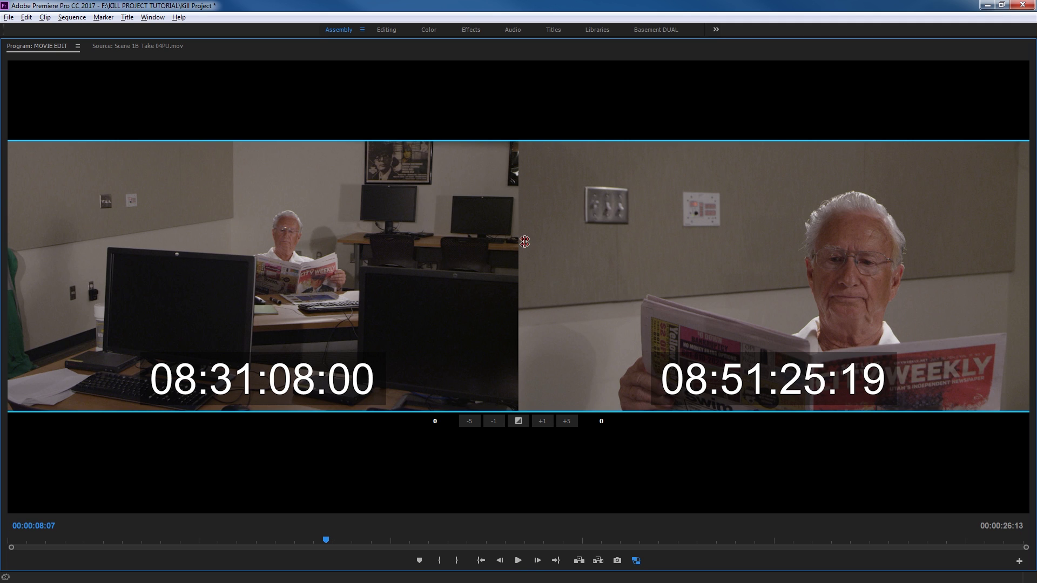
{"action": "key", "text": "ctrl+shift+Left"}
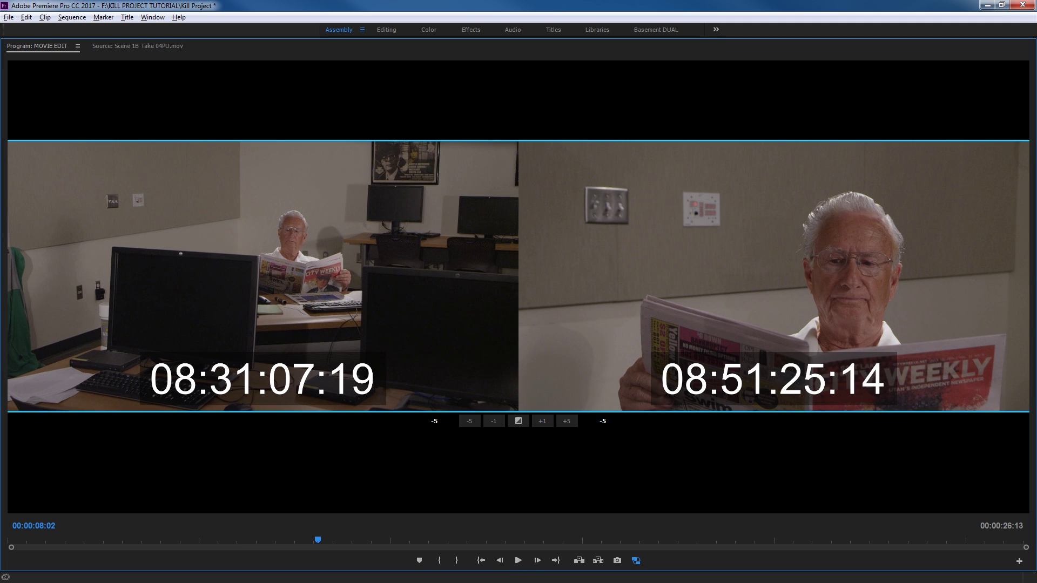
{"action": "key", "text": "j"}
{"action": "key", "text": "k"}
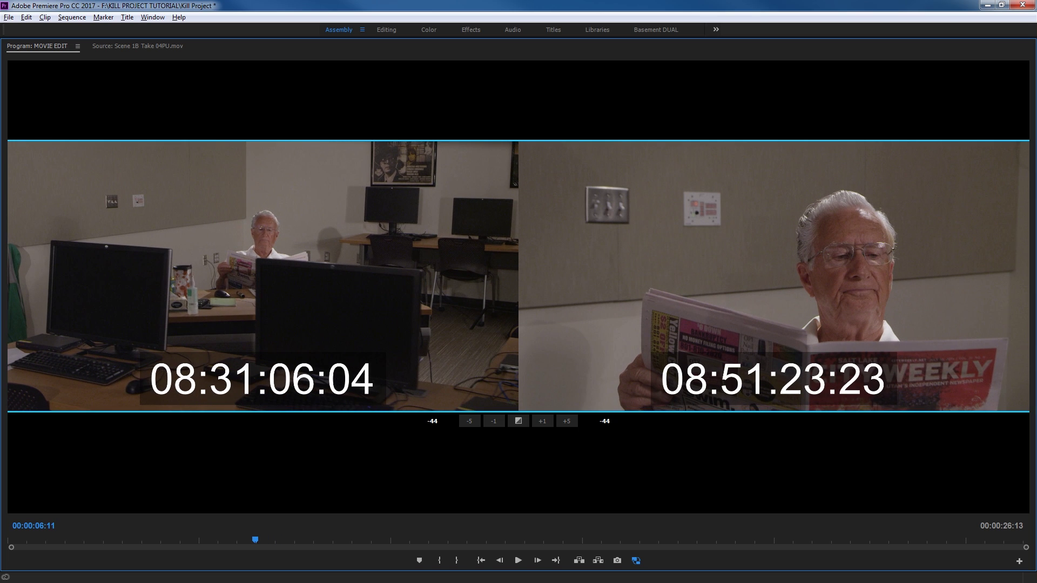
{"action": "key", "text": "j"}
{"action": "key", "text": "k"}
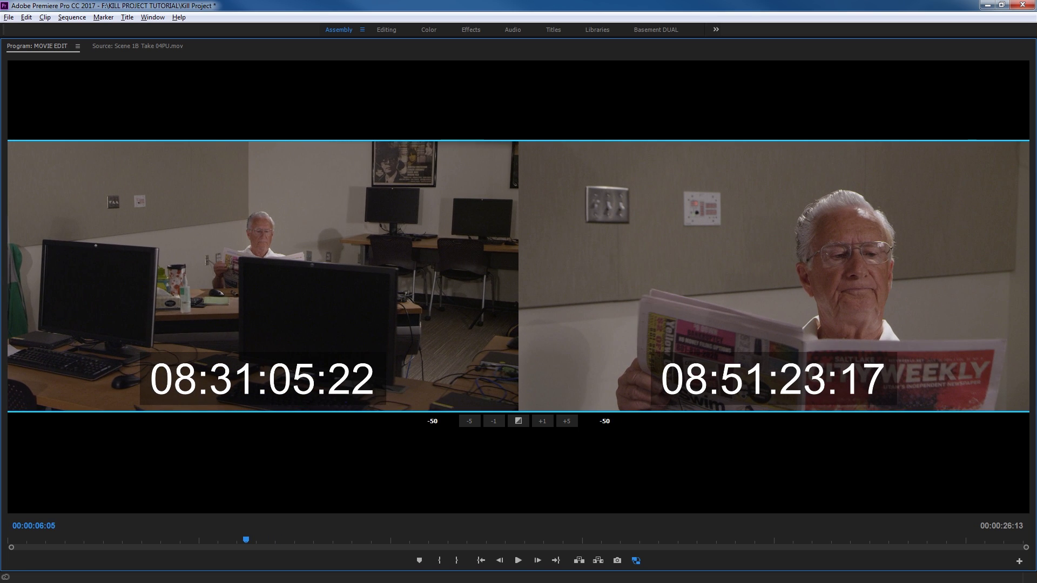
{"action": "key", "text": "ctrl+Right"}
{"action": "key", "text": "ctrl+Left"}
{"action": "key", "text": "grave"}
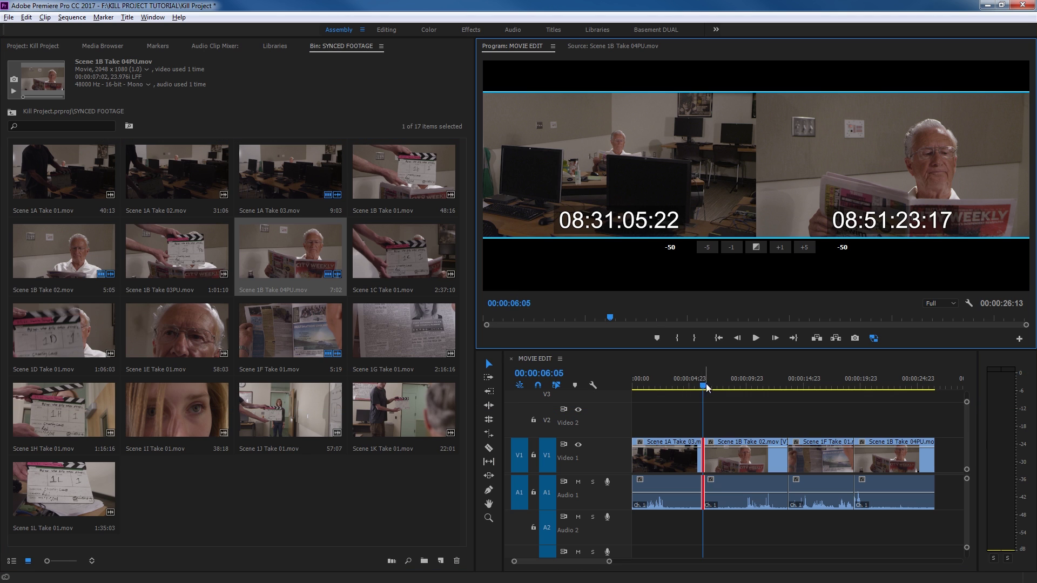
Play back through the rolled cut from an earlier point, then return to the cut.
{"action": "left_click", "coordinate": [681, 379]}
{"action": "key", "text": "space"}
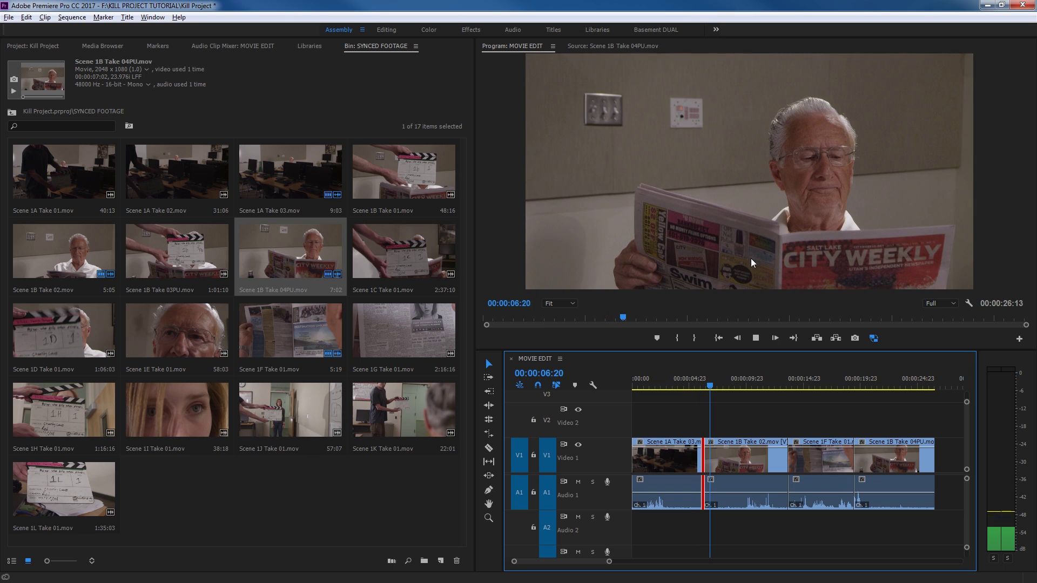
{"action": "key", "text": "space"}
{"action": "left_click_drag", "start_coordinate": [696, 384], "coordinate": [702, 384]}
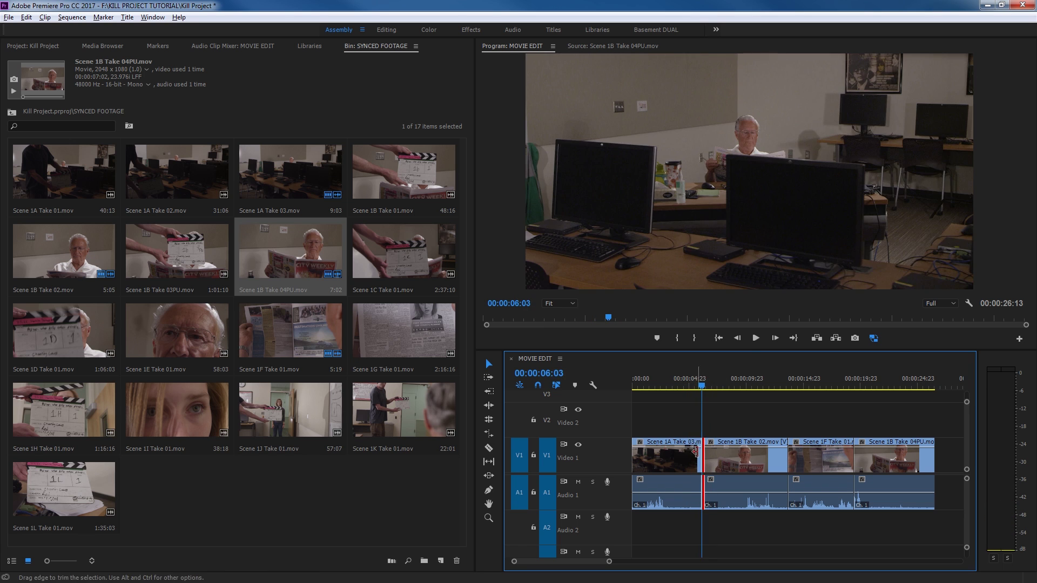
Reselect the cut, fine-tune the roll by a few frames, and play it back.
{"action": "left_click_drag", "start_coordinate": [697, 440], "coordinate": [700, 438]}
{"action": "left_click", "coordinate": [747, 198]}
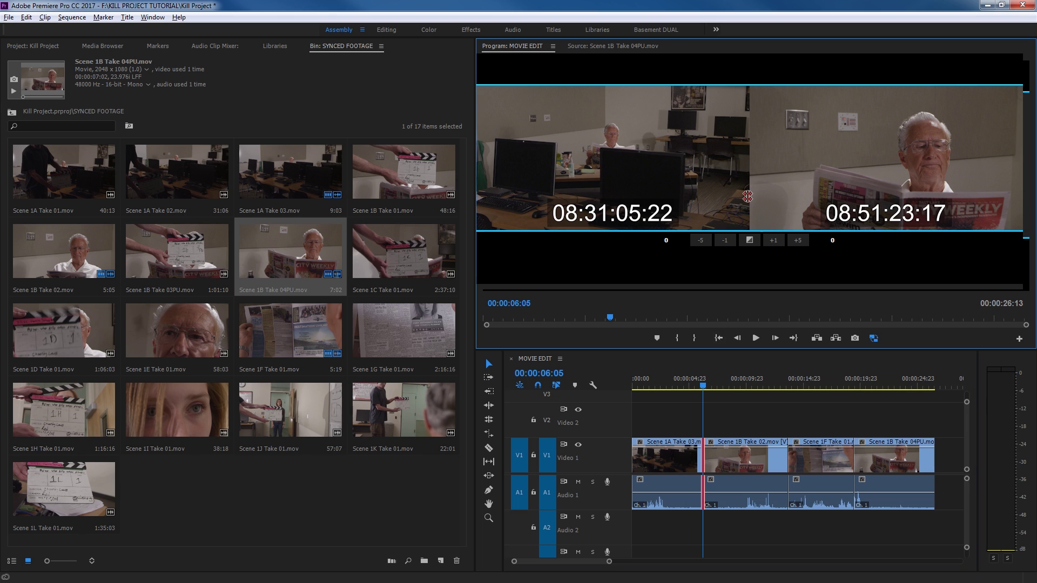
{"action": "key", "text": "ctrl+Left"}
{"action": "key", "text": "ctrl+Left"}
{"action": "key", "text": "ctrl+Left"}
{"action": "key", "text": "ctrl+Left"}
{"action": "key", "text": "ctrl+Left"}
{"action": "key", "text": "ctrl+Right"}
{"action": "key", "text": "ctrl+Right"}
{"action": "key", "text": "ctrl+Right"}
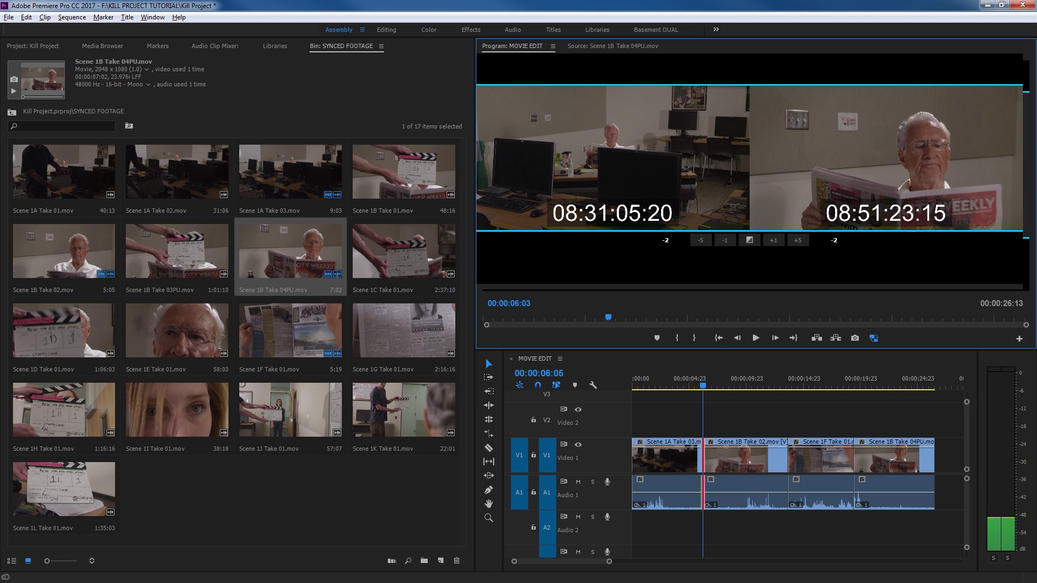
{"action": "left_click", "coordinate": [685, 375]}
{"action": "key", "text": "space"}
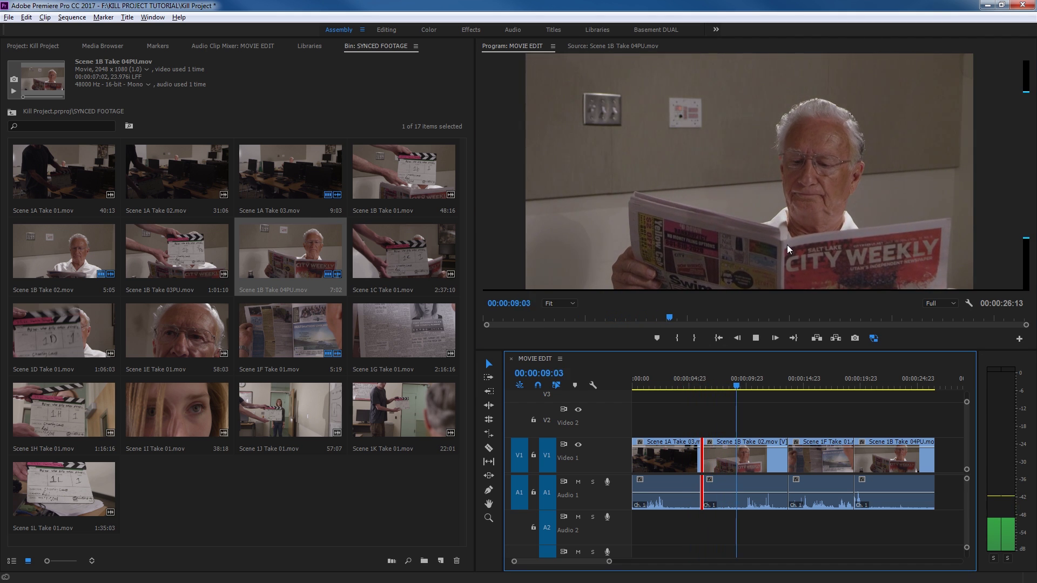
{"action": "key", "text": "space"}
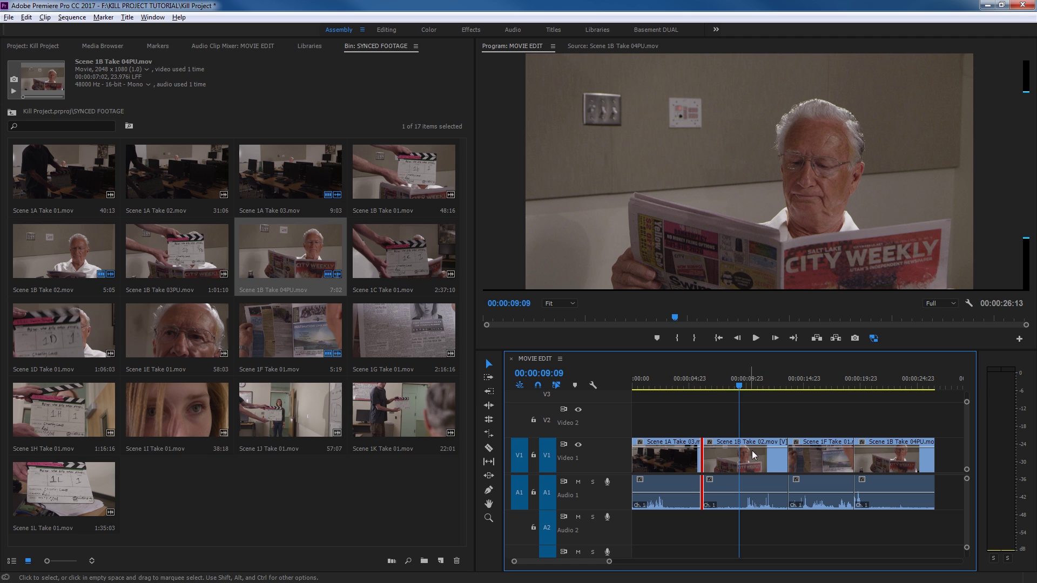
Review the Scene 1B Take 02 shot with playback and frame steps, stopping at 00:00:09:07.
{"action": "left_click_drag", "start_coordinate": [743, 375], "coordinate": [692, 379]}
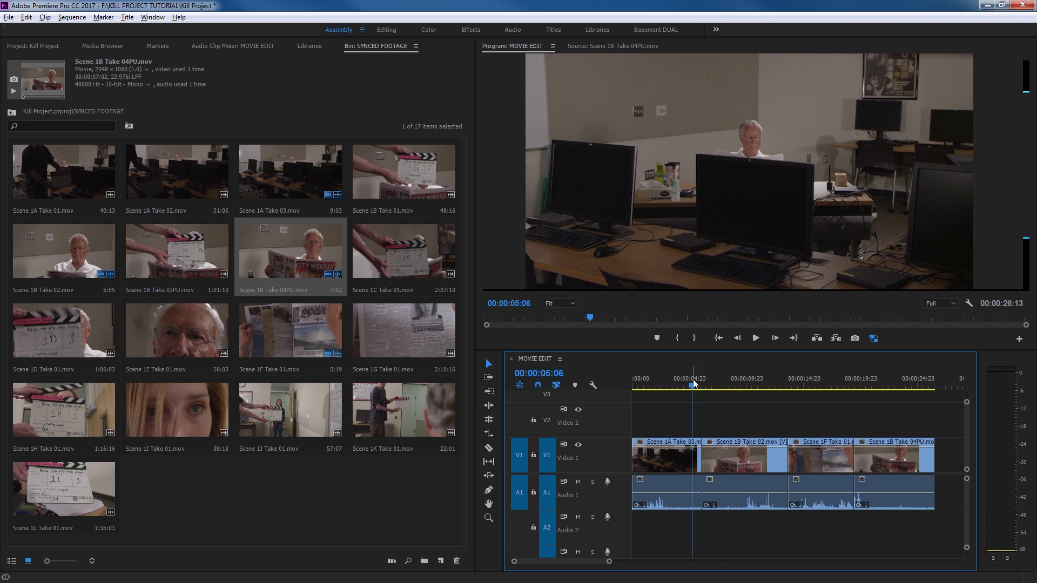
{"action": "key", "text": "space"}
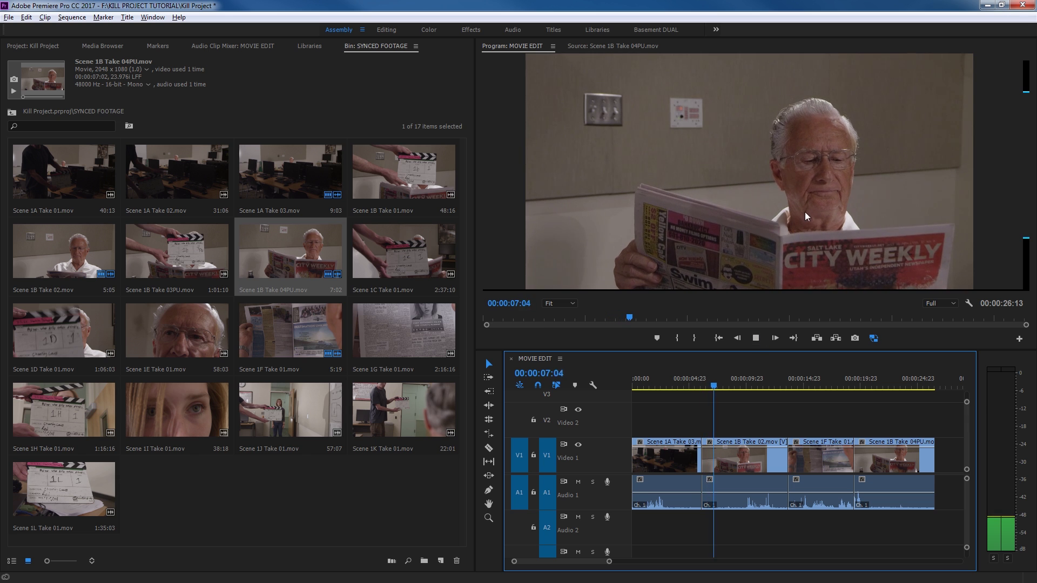
{"action": "key", "text": "space"}
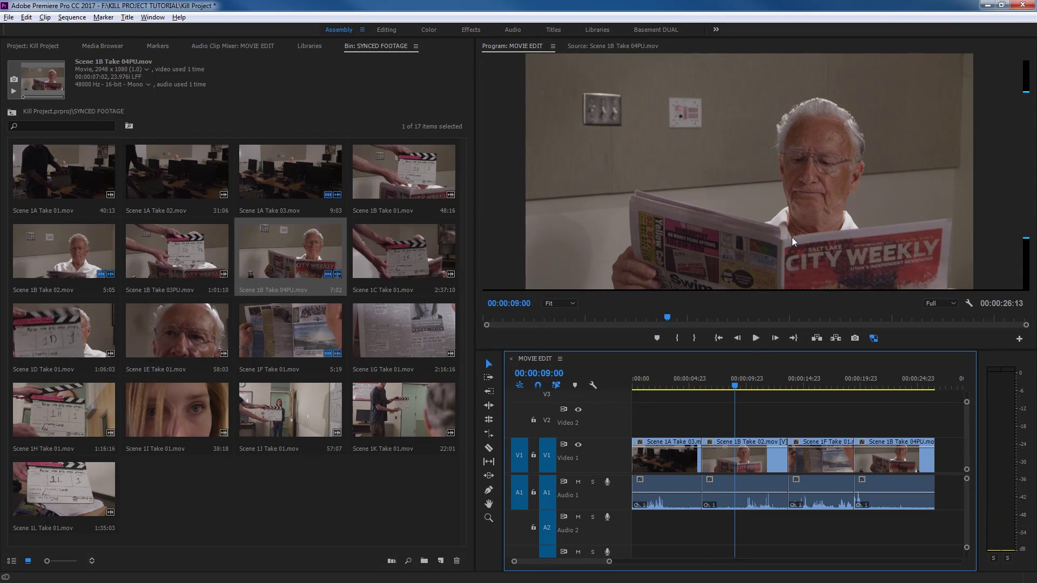
{"action": "key", "text": "Right"}
{"action": "key", "text": "Right"}
{"action": "key", "text": "Right"}
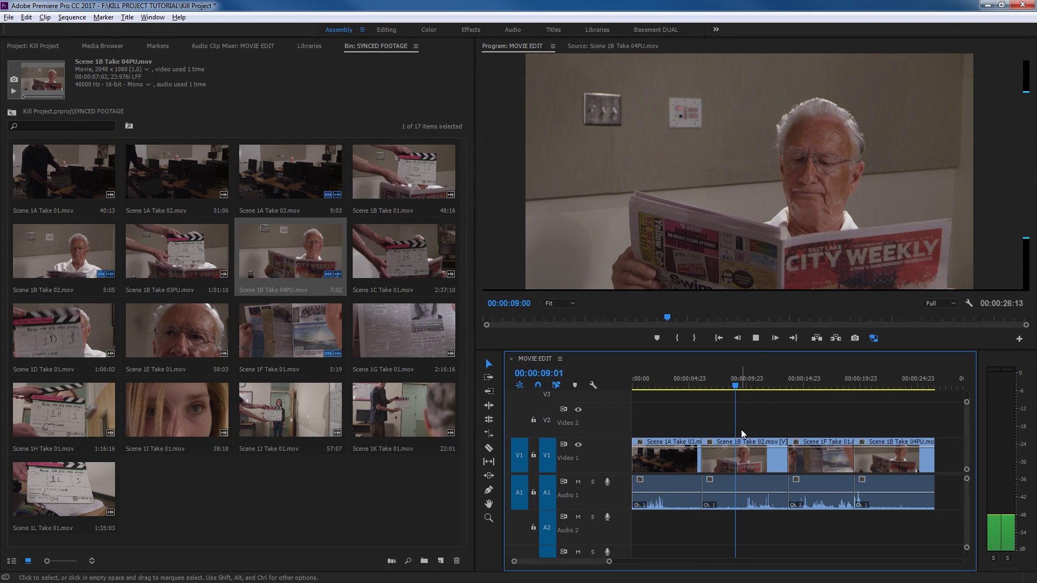
{"action": "key", "text": "Right"}
{"action": "key", "text": "Right"}
{"action": "key", "text": "Right"}
{"action": "key", "text": "Right"}
{"action": "key", "text": "Right"}
{"action": "key", "text": "Right"}
{"action": "key", "text": "Right"}
{"action": "key", "text": "Right"}
{"action": "key", "text": "Right"}
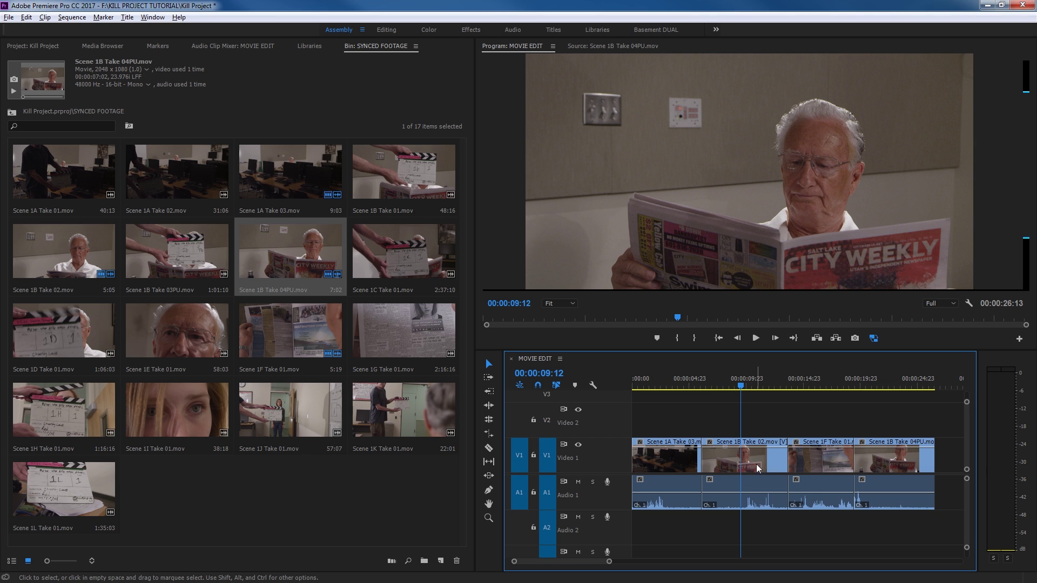
{"action": "key", "text": "space"}
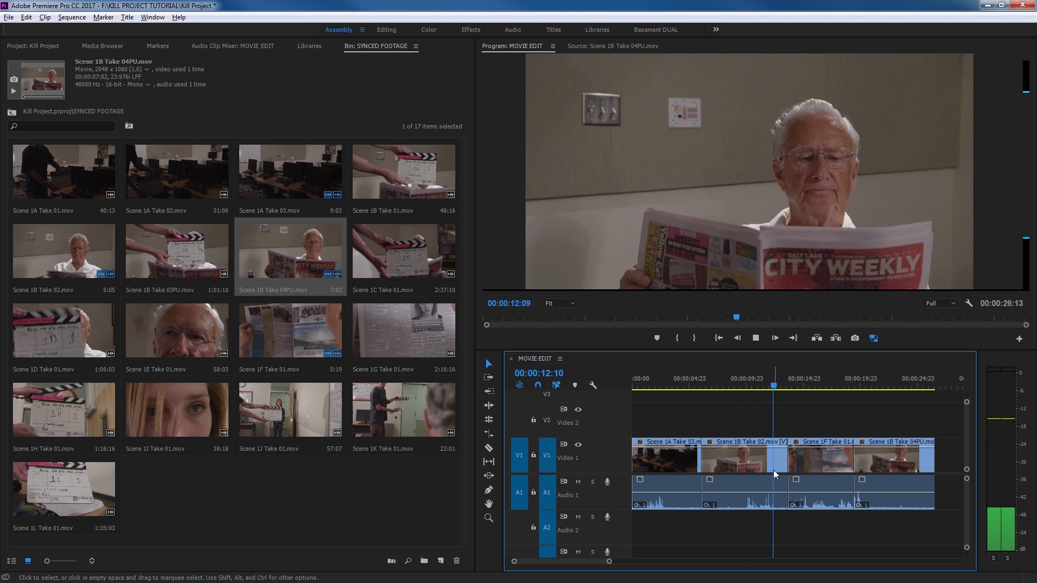
{"action": "key", "text": "space"}
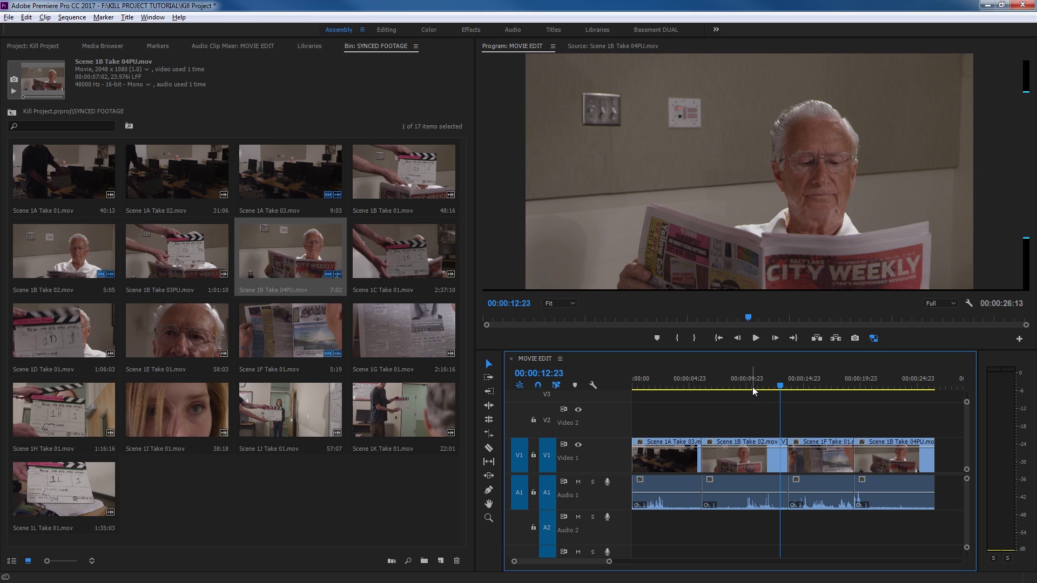
{"action": "left_click_drag", "start_coordinate": [740, 387], "coordinate": [691, 389]}
{"action": "key", "text": "space"}
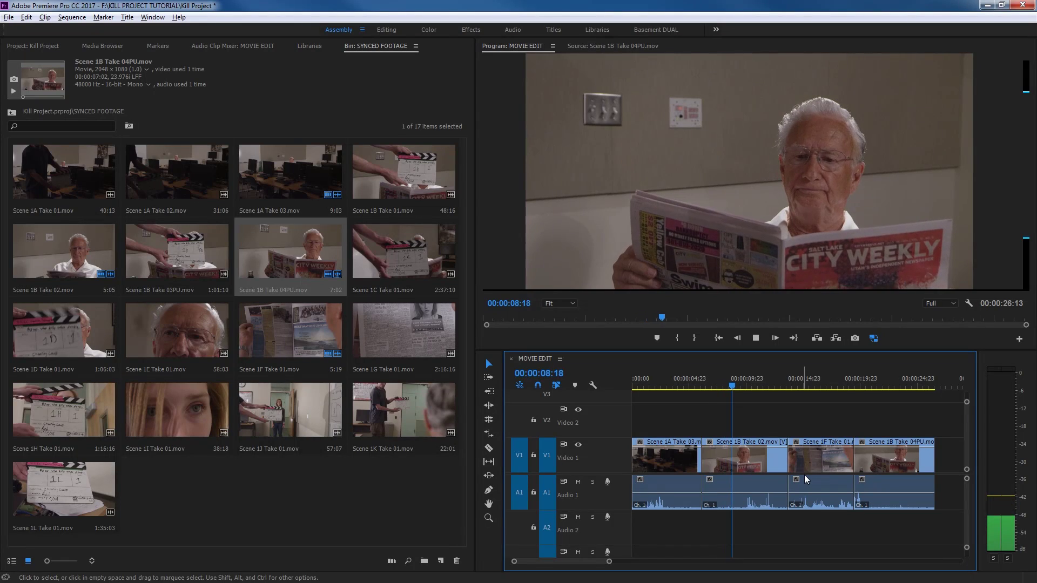
{"action": "key", "text": "space"}
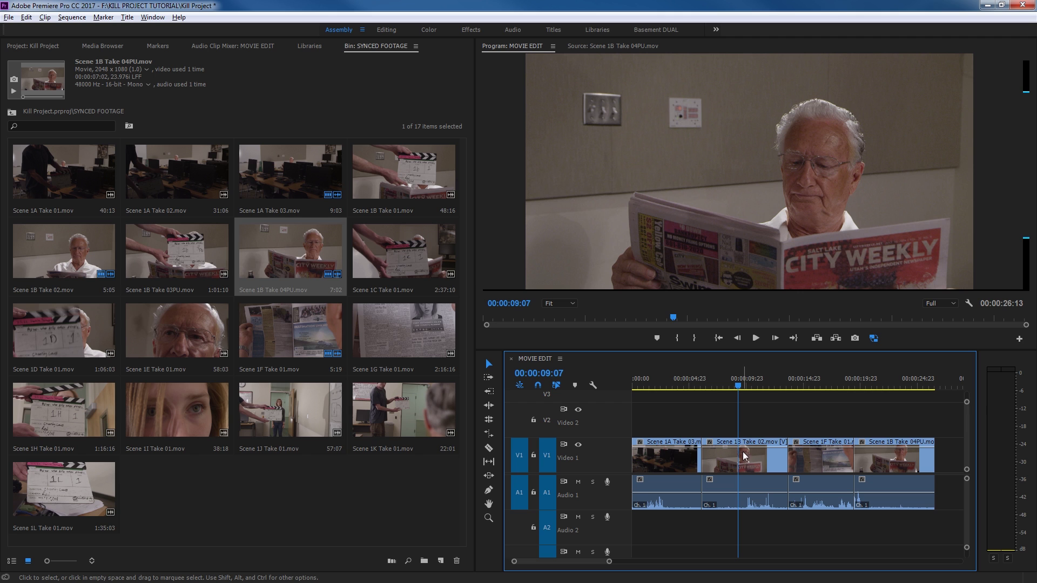
Ripple-trim Scene 1B Take 02's end at the playhead and replay the new cut from 00:00:06:15.
{"action": "key", "text": "w"}
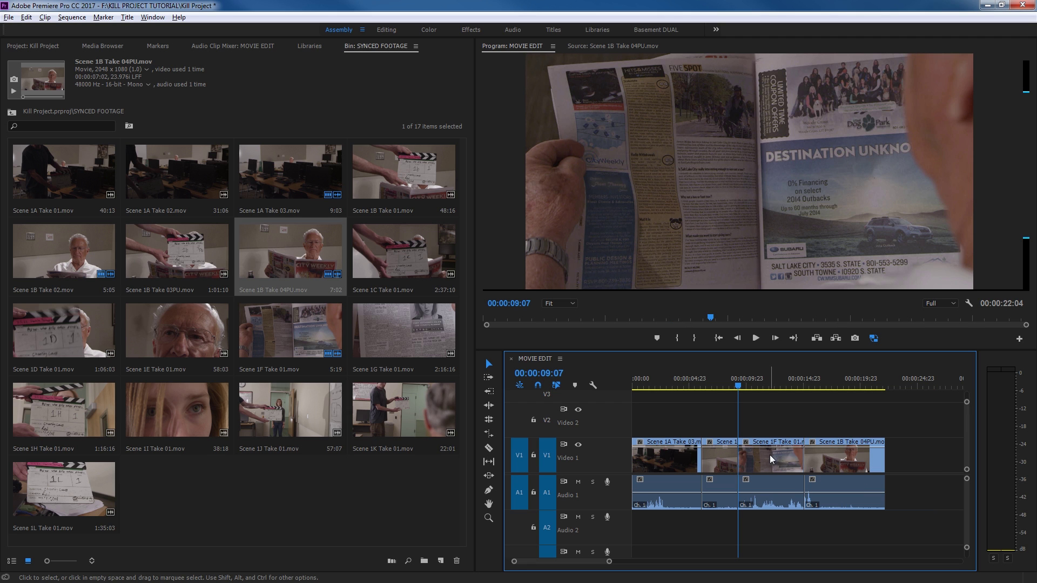
{"action": "left_click_drag", "start_coordinate": [737, 387], "coordinate": [710, 395]}
{"action": "key", "text": "shift+k"}
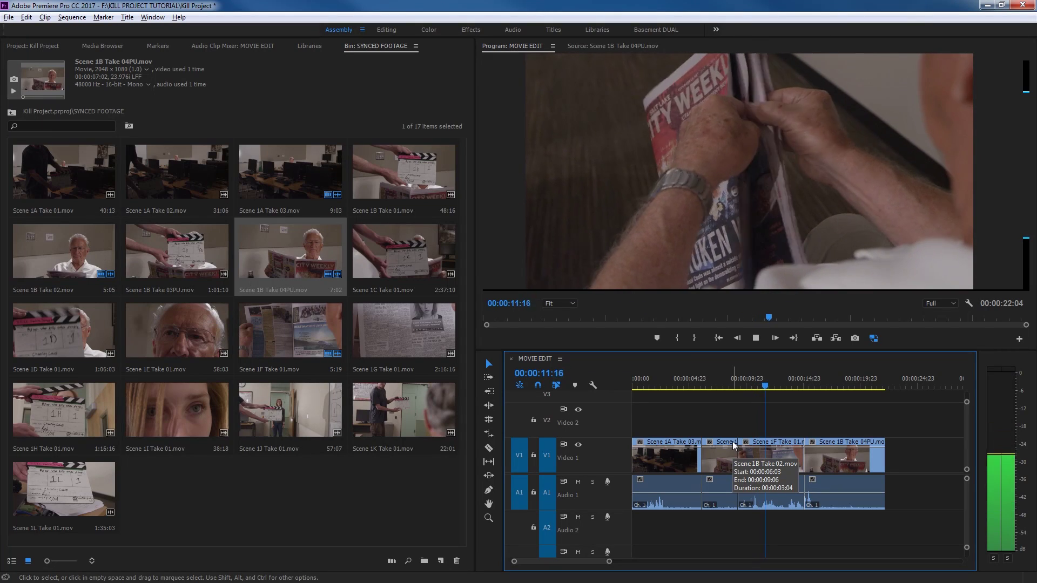
{"action": "key", "text": "space"}
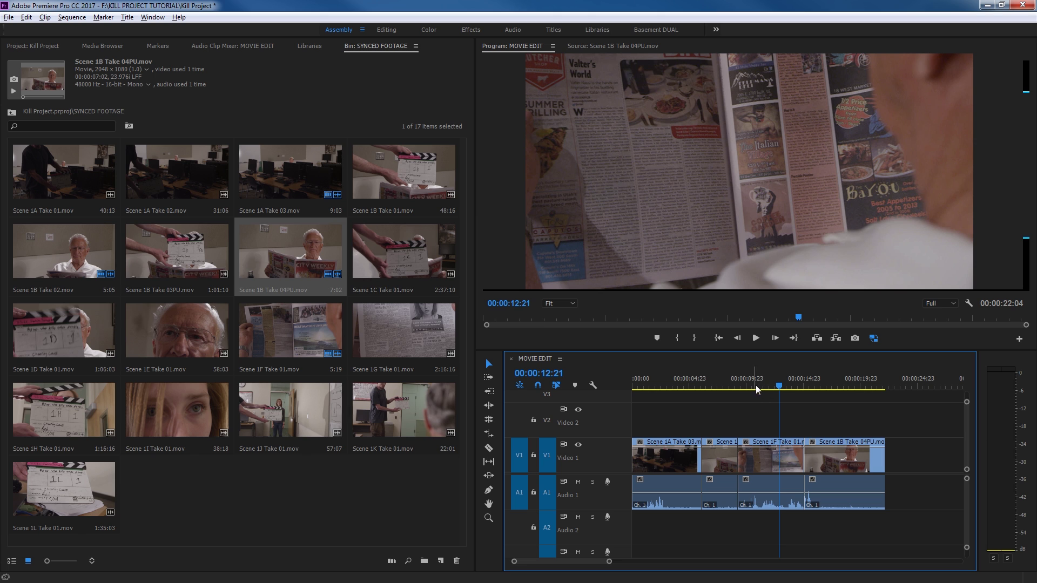
Play from 00:00:08:00 and stop at the Scene 1F out point, 00:00:13:11.
{"action": "left_click", "coordinate": [724, 378]}
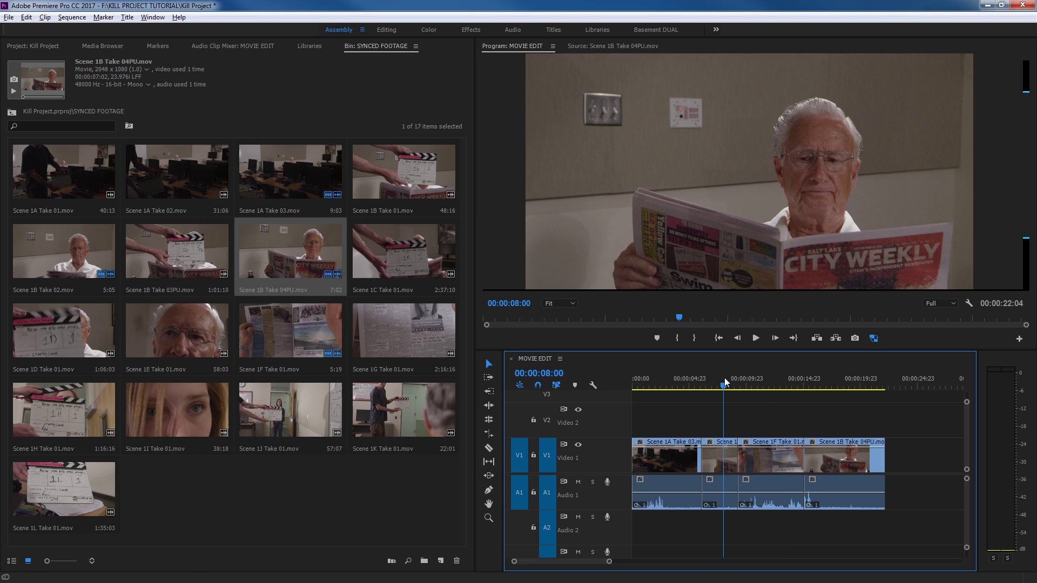
{"action": "key", "text": "space"}
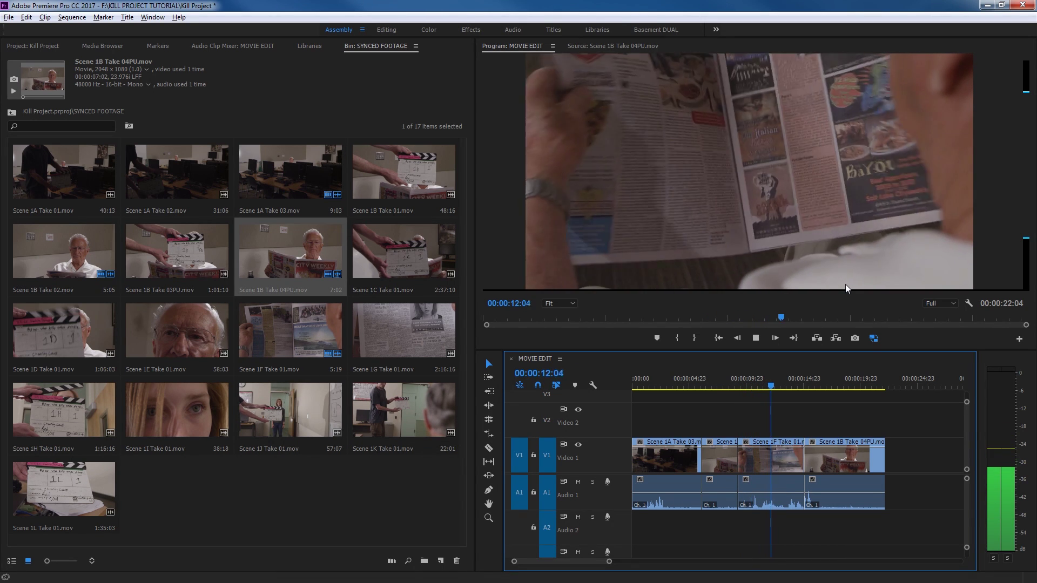
{"action": "key", "text": "space"}
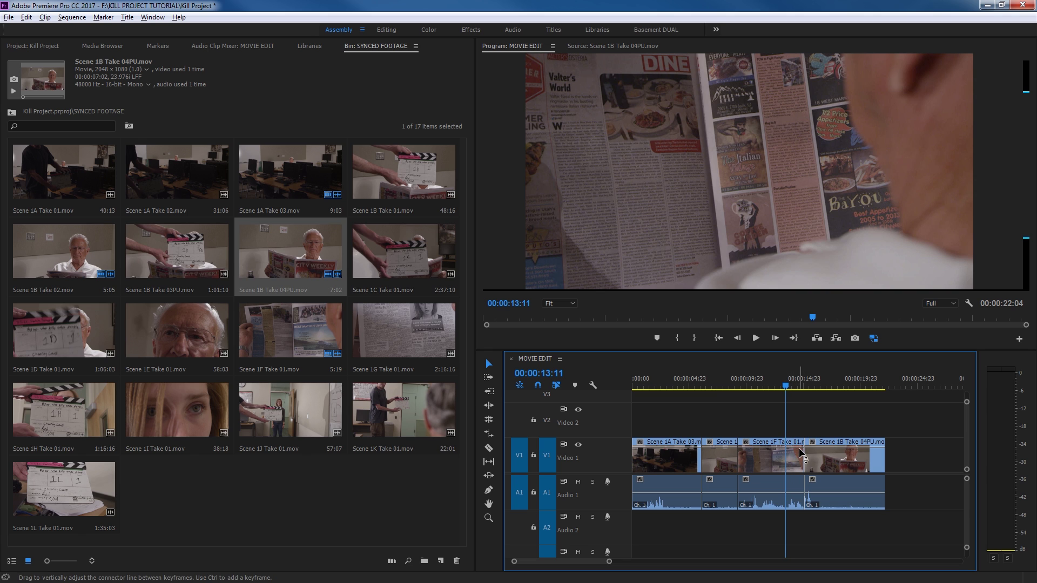
Ripple-trim Scene 1F's end at the playhead and replay the cut from 00:00:12:00.
{"action": "key", "text": "w"}
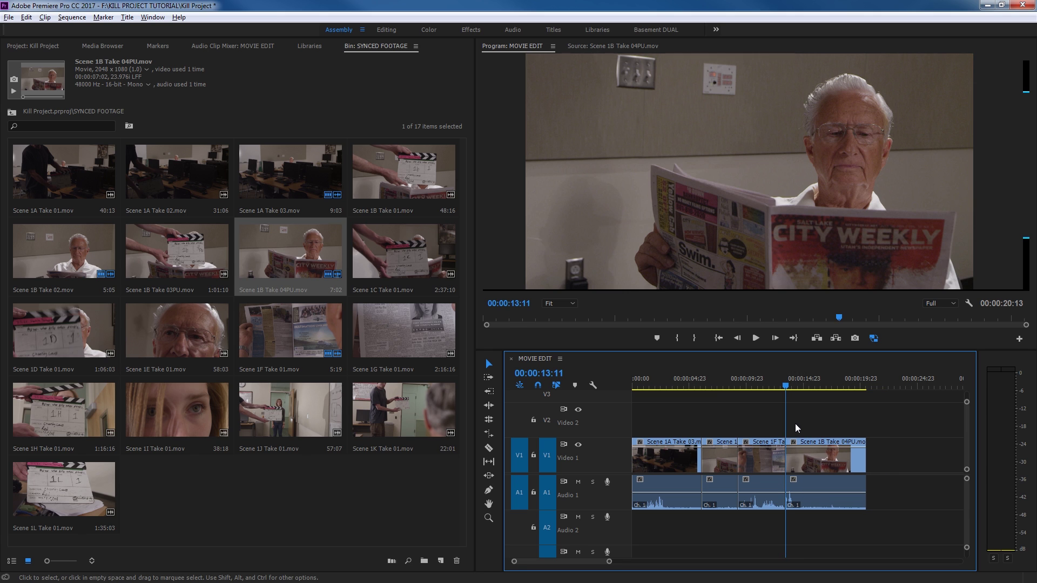
{"action": "key", "text": "shift+Left"}
{"action": "key", "text": "shift+Left"}
{"action": "key", "text": "shift+Left"}
{"action": "key", "text": "shift+Left"}
{"action": "key", "text": "shift+Left"}
{"action": "key", "text": "shift+Left"}
{"action": "key", "text": "shift+Left"}
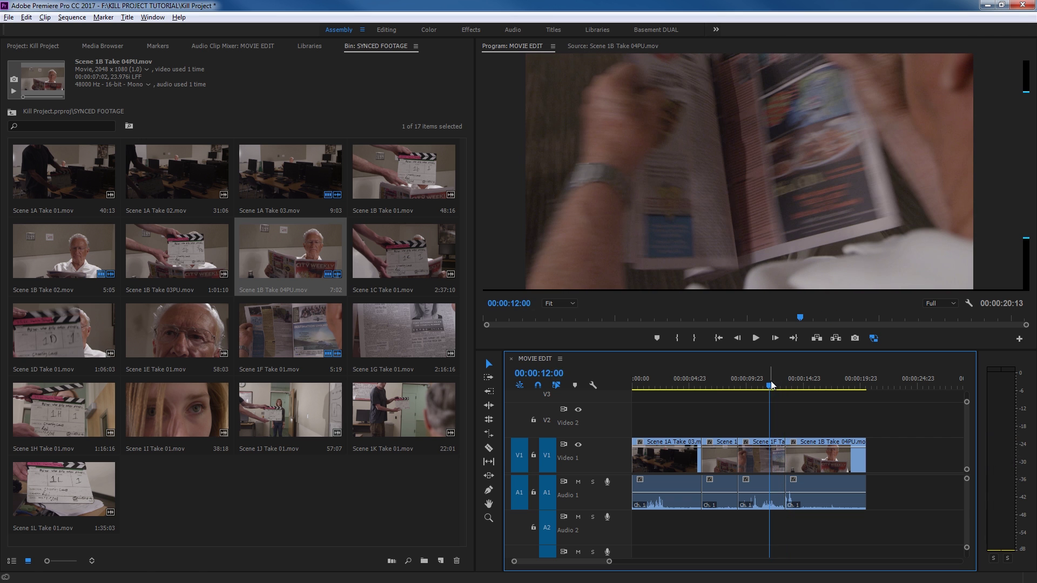
{"action": "key", "text": "space"}
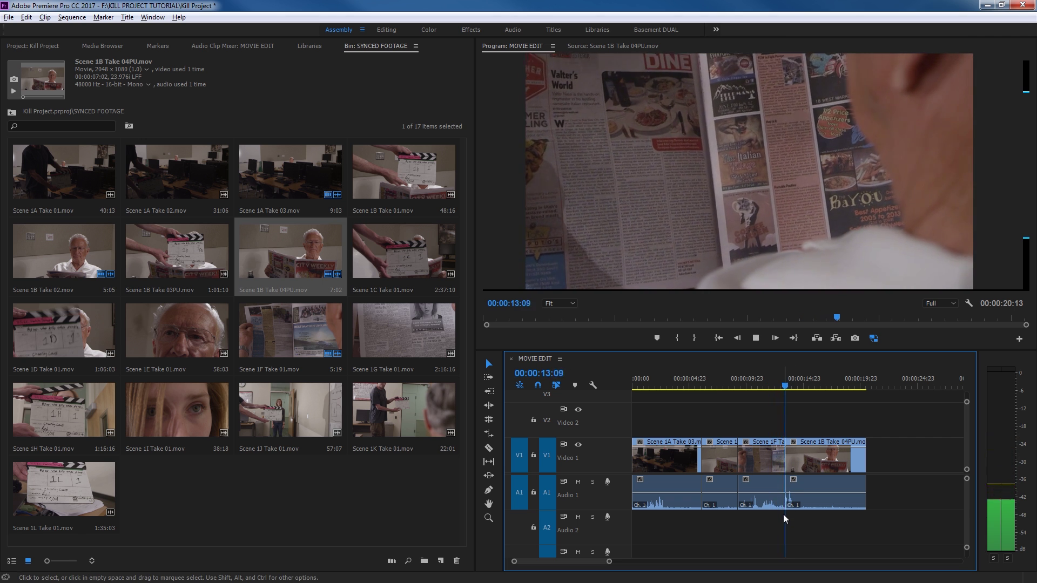
{"action": "key", "text": "space"}
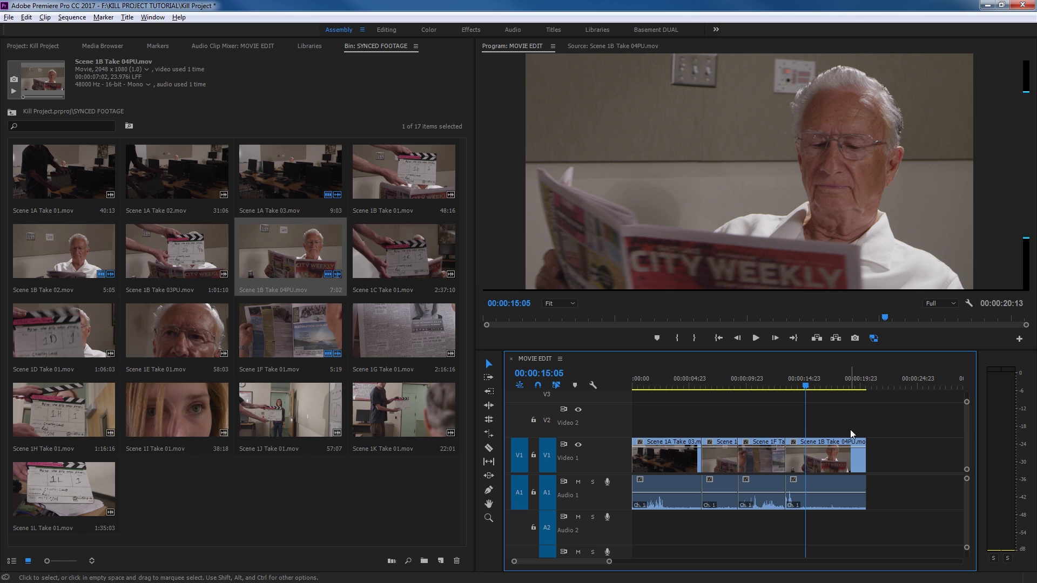
Jump to Scene 1B Take 04PU's start, step 16 frames forward, and trim the clip's end there.
{"action": "key", "text": "Up"}
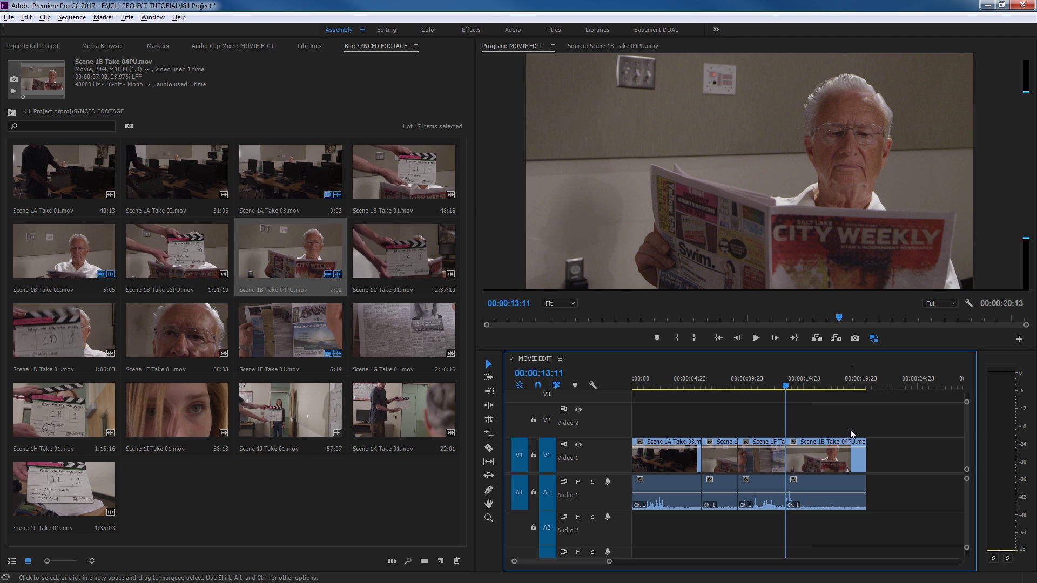
{"action": "key", "text": "Right"}
{"action": "key", "text": "Right"}
{"action": "key", "text": "Right"}
{"action": "key", "text": "Right"}
{"action": "key", "text": "Right"}
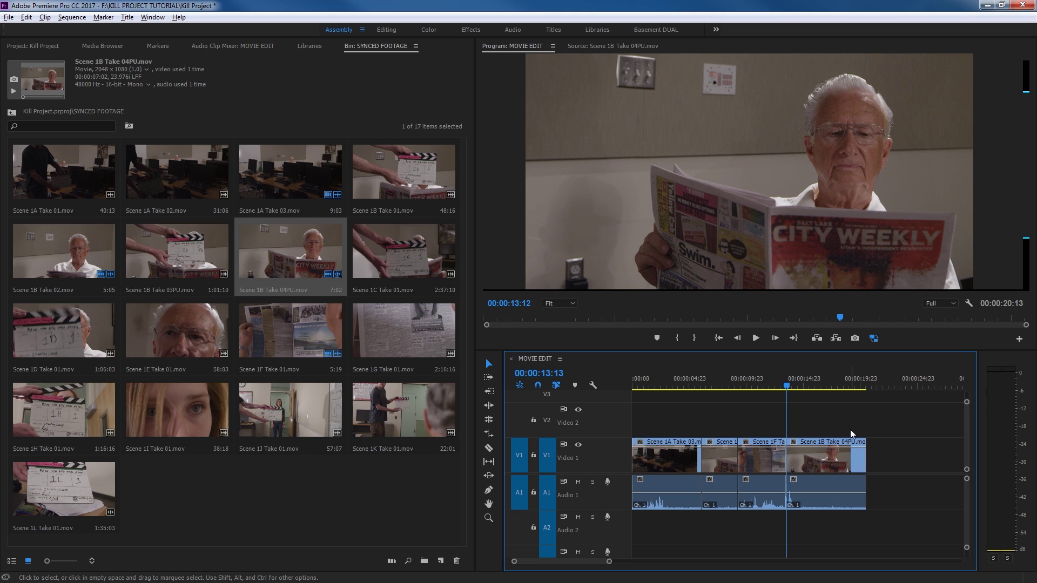
{"action": "key", "text": "Right"}
{"action": "key", "text": "Right"}
{"action": "key", "text": "Right"}
{"action": "key", "text": "Right"}
{"action": "key", "text": "Right"}
{"action": "key", "text": "Right"}
{"action": "key", "text": "Right"}
{"action": "key", "text": "Right"}
{"action": "key", "text": "Right"}
{"action": "key", "text": "Right"}
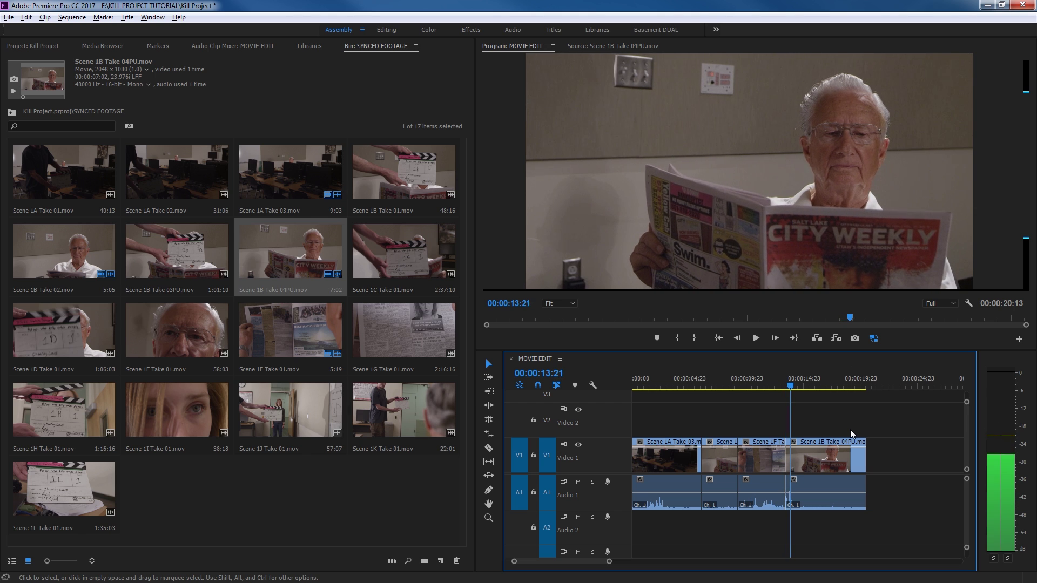
{"action": "key", "text": "Right"}
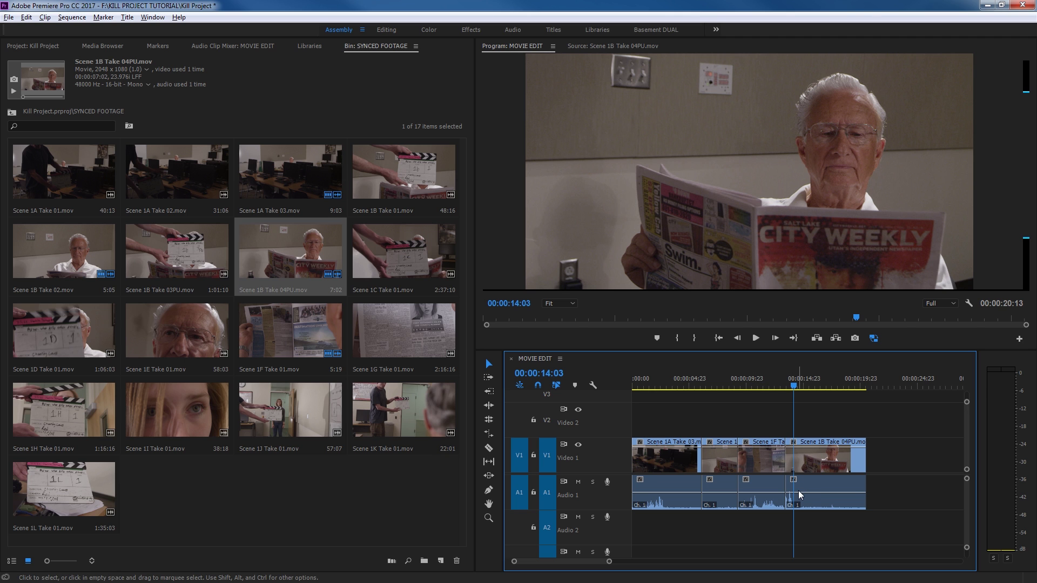
{"action": "key", "text": "ctrl+z"}
{"action": "key", "text": "Home"}
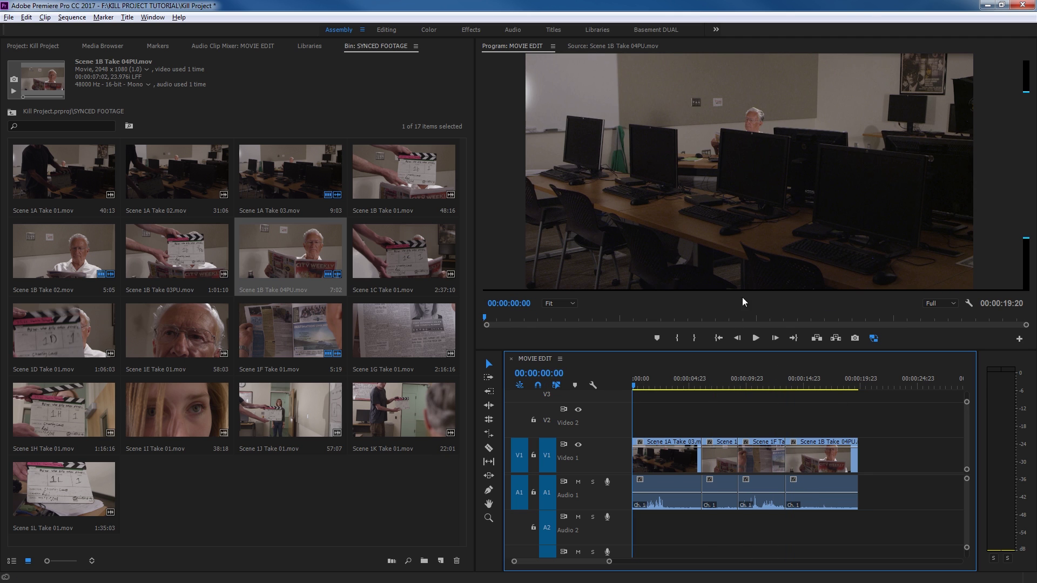
{"action": "key", "text": "space"}
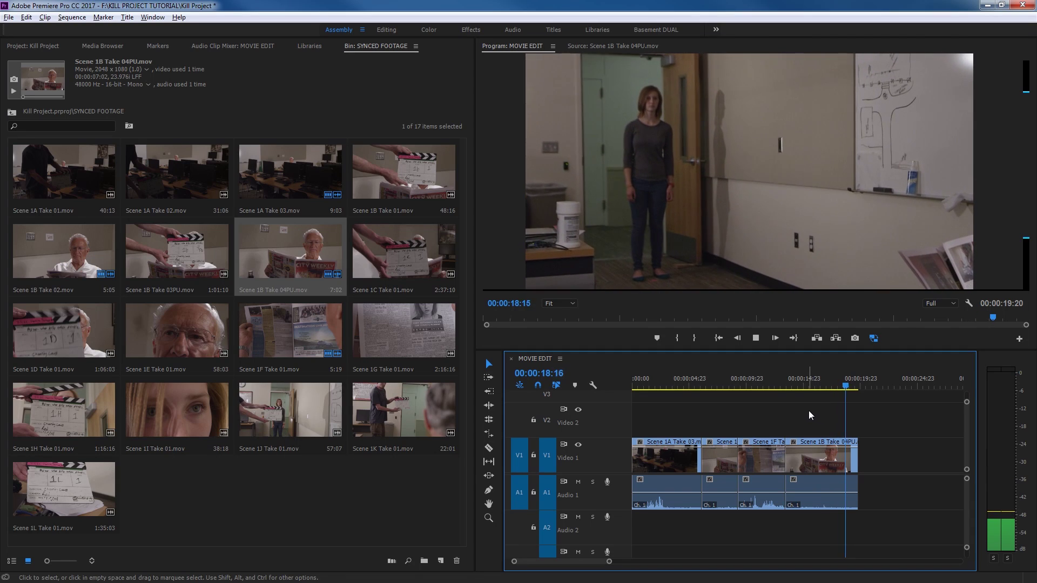
{"action": "key", "text": "space"}
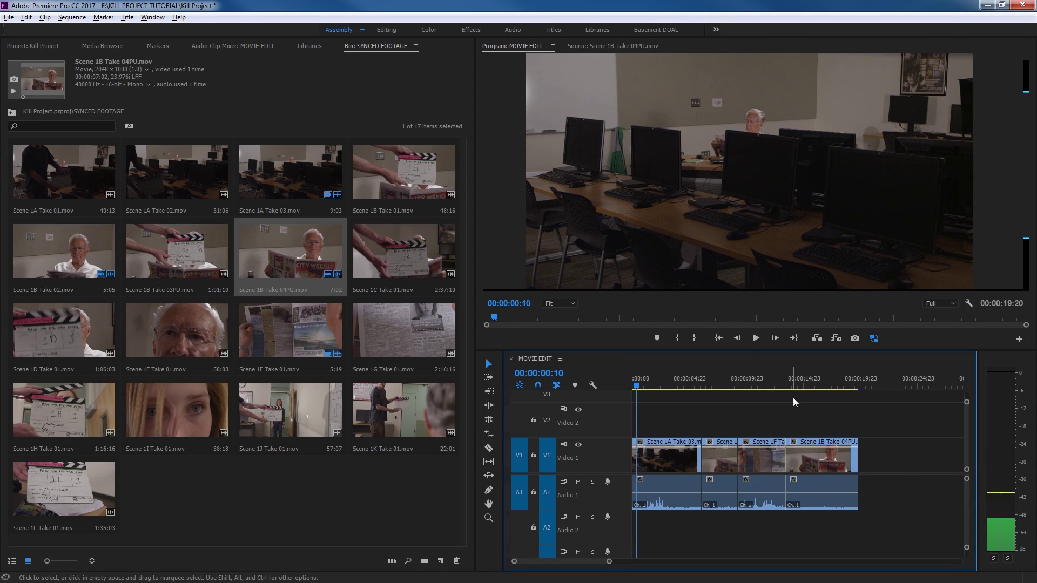